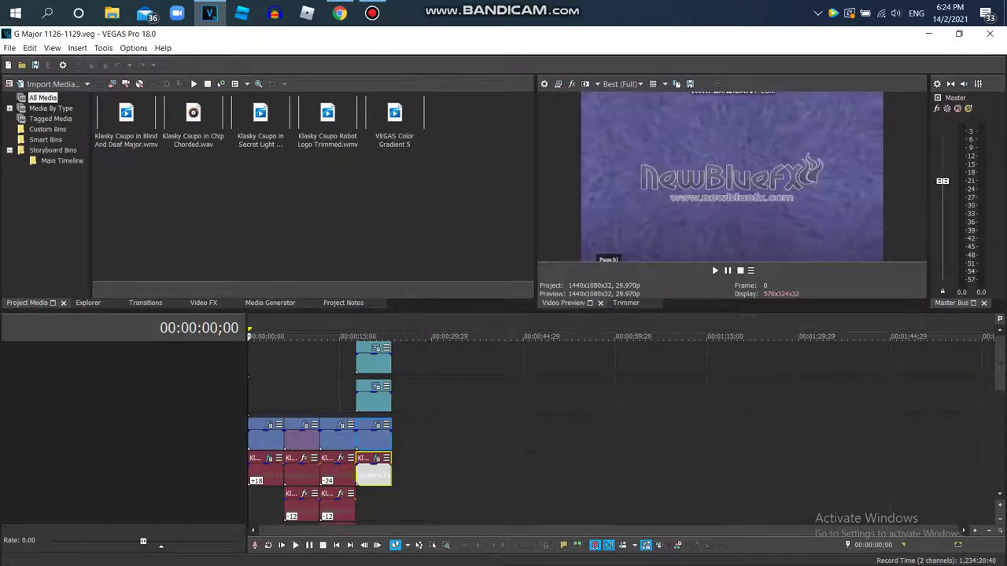
Create a new project with the Custom (1920x1080, 29.970 fps) video template.
{"action": "key", "text": "alt+f"}
{"action": "key", "text": "Down"}
{"action": "key", "text": "Return"}
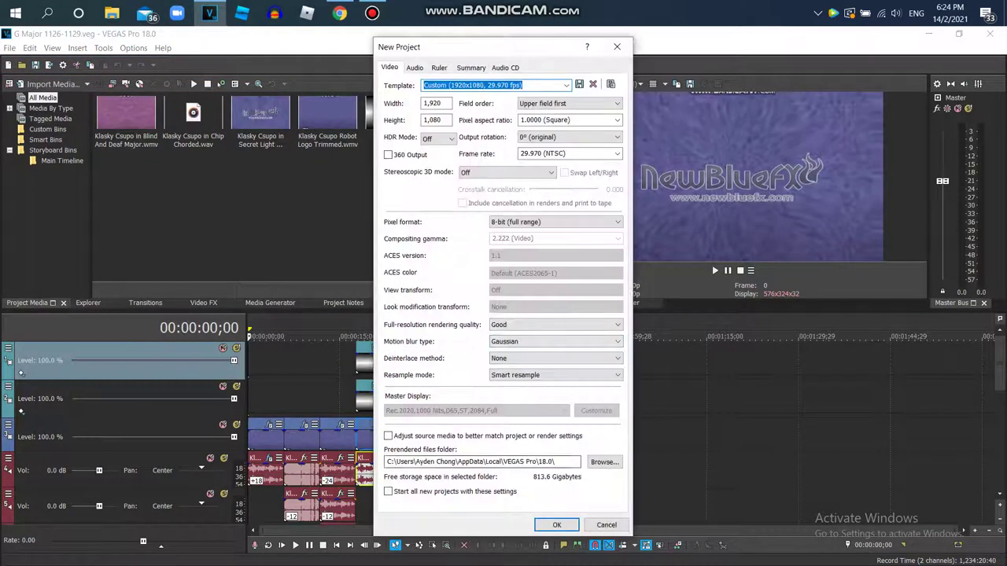
{"action": "key", "text": "Return"}
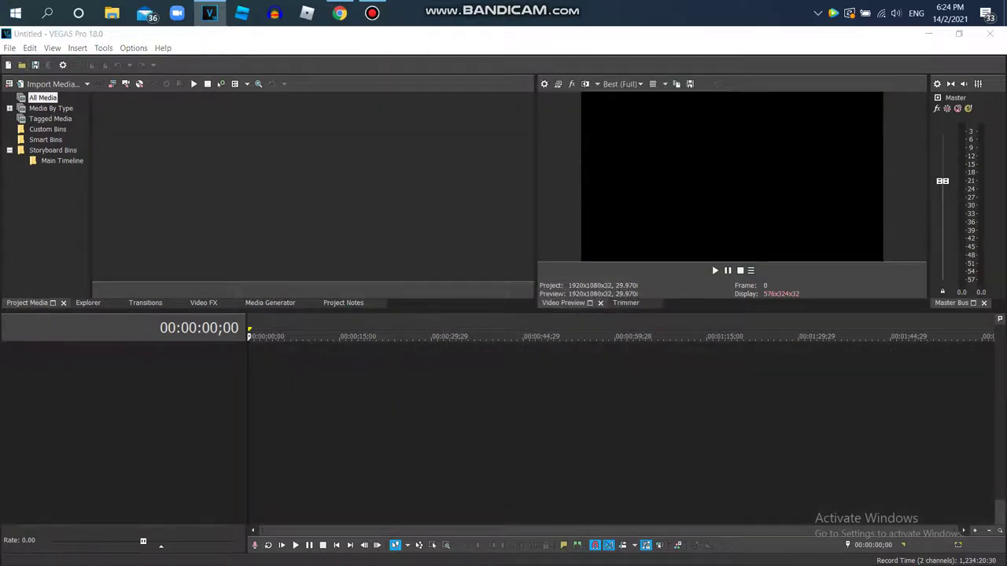
Open the Klasky Csupo Robot Logo Trimmed clip from the AYDEN Video File folder onto the timeline.
{"action": "key", "text": "ctrl+o"}
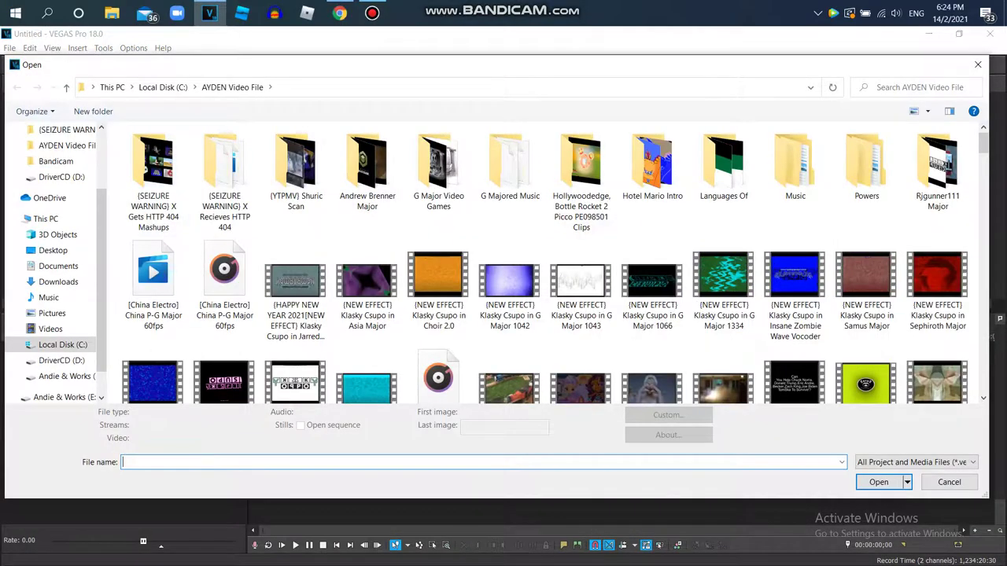
{"action": "scroll", "coordinate": [853, 145], "scroll_direction": "down", "scroll_amount": 15}
{"action": "scroll", "coordinate": [854, 146], "scroll_direction": "down", "scroll_amount": 5}
{"action": "scroll", "coordinate": [853, 146], "scroll_direction": "down", "scroll_amount": 10}
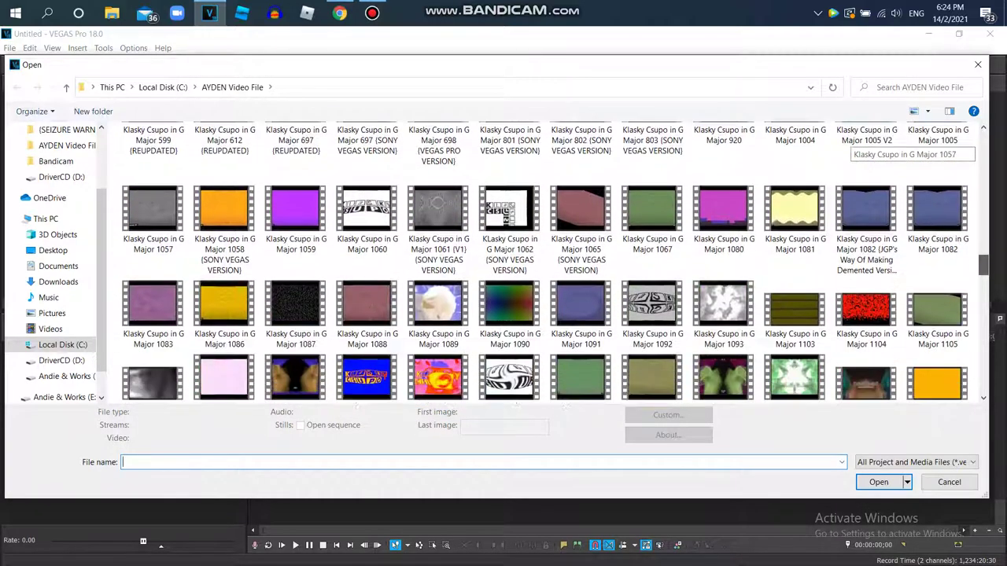
{"action": "scroll", "coordinate": [853, 145], "scroll_direction": "down", "scroll_amount": 8}
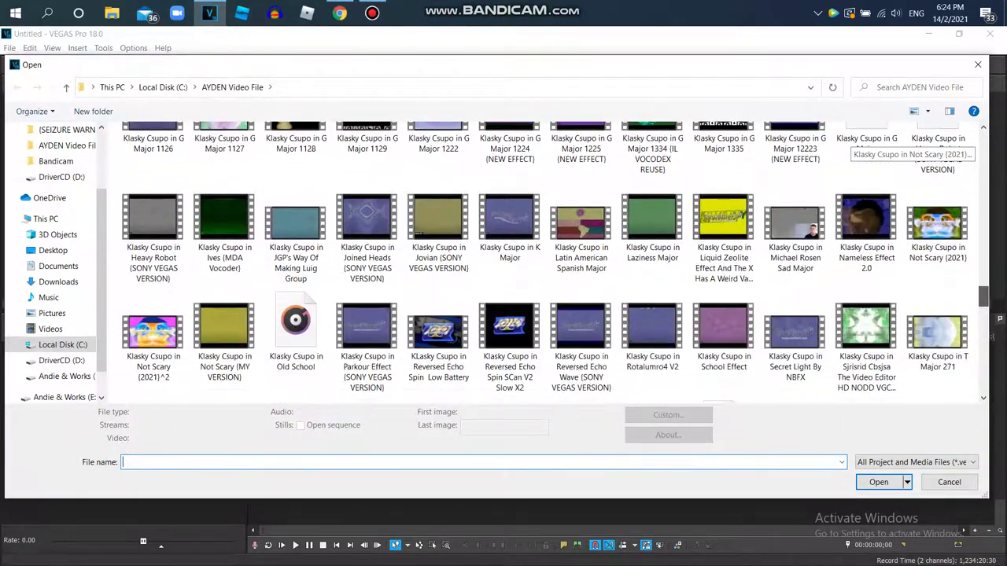
{"action": "double_click", "coordinate": [653, 210]}
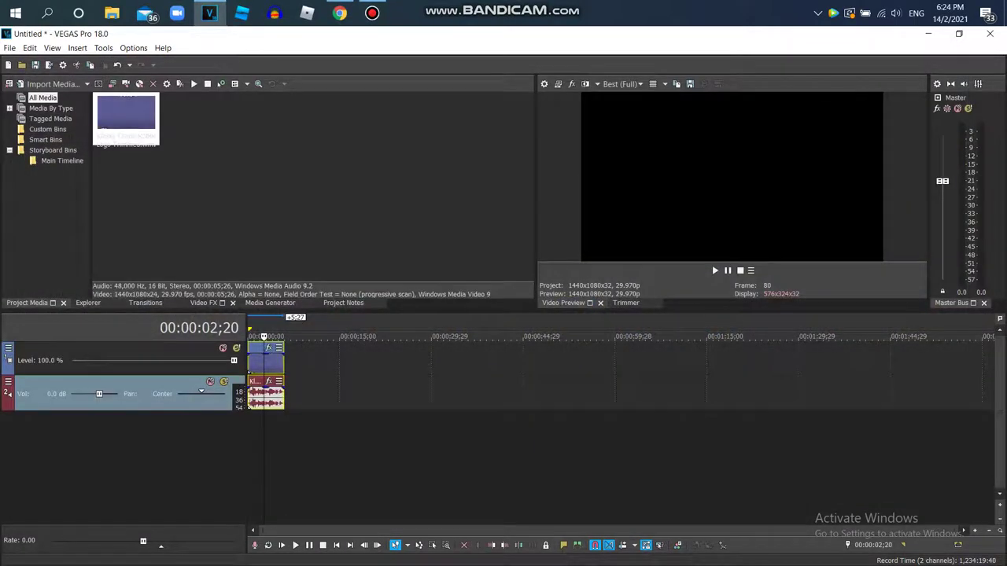
Apply the default Invert video effect to the Klasky Csupo Robot Logo Trimmed clip.
{"action": "key", "text": "alt+8"}
{"action": "scroll", "coordinate": [330, 370], "scroll_direction": "up", "scroll_amount": 5}
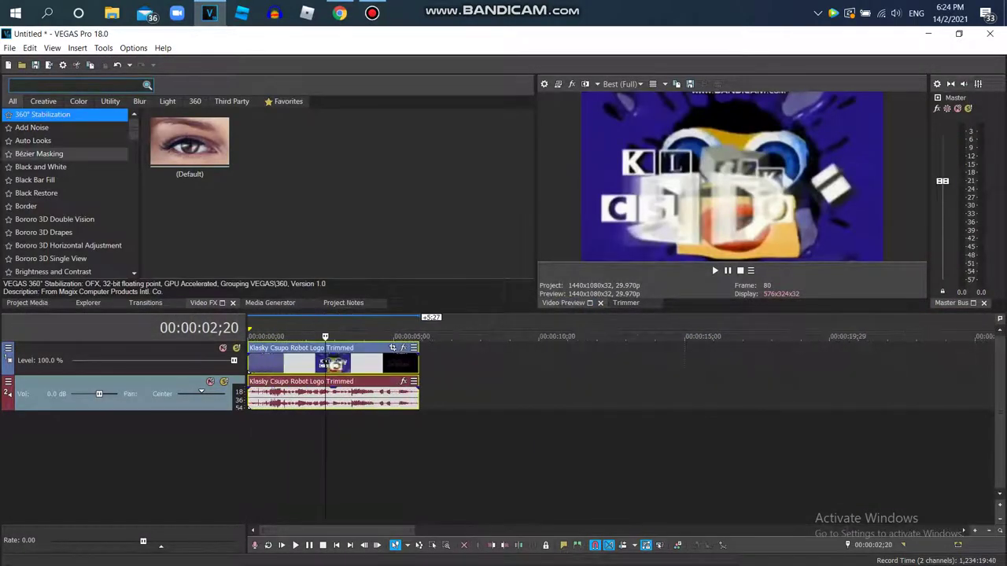
{"action": "scroll", "coordinate": [71, 193], "scroll_direction": "down", "scroll_amount": 3}
{"action": "scroll", "coordinate": [71, 193], "scroll_direction": "down", "scroll_amount": 6}
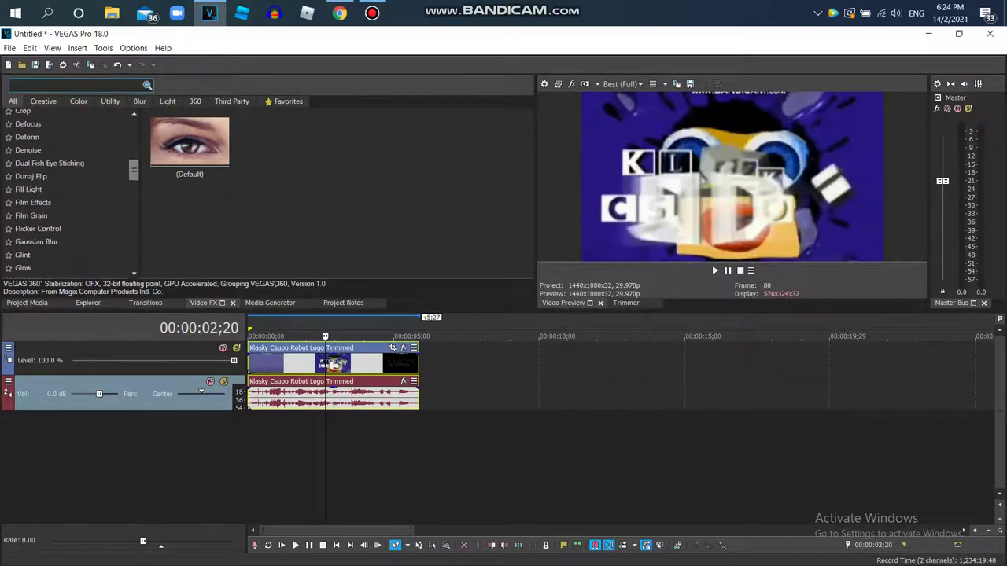
{"action": "left_click", "coordinate": [33, 219]}
{"action": "left_click", "coordinate": [24, 232]}
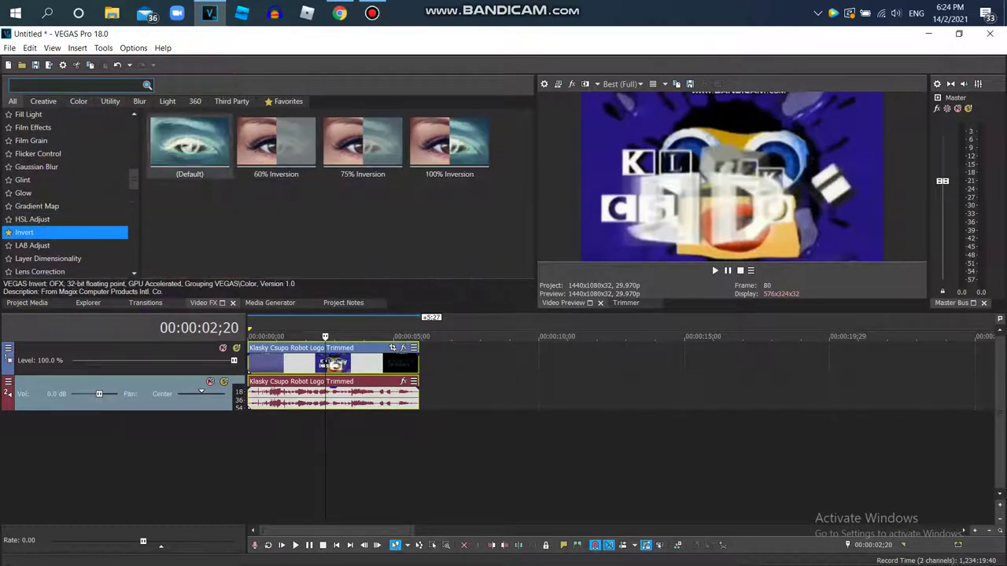
{"action": "left_click_drag", "start_coordinate": [189, 141], "coordinate": [334, 362]}
Add the Channel Blend effect with the Green channel only preset to the inverted video clip.
{"action": "scroll", "coordinate": [70, 193], "scroll_direction": "up", "scroll_amount": 7}
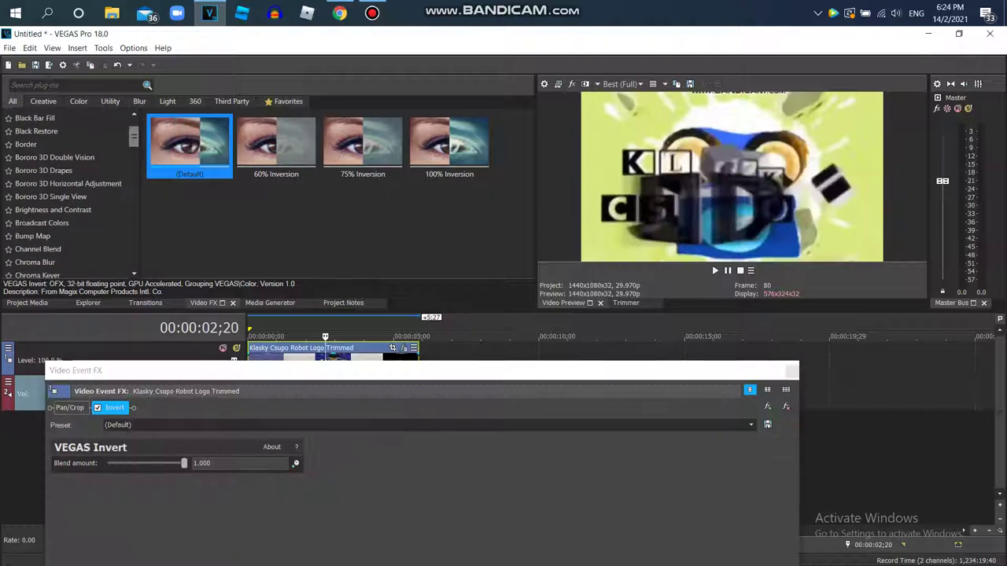
{"action": "left_click", "coordinate": [38, 192]}
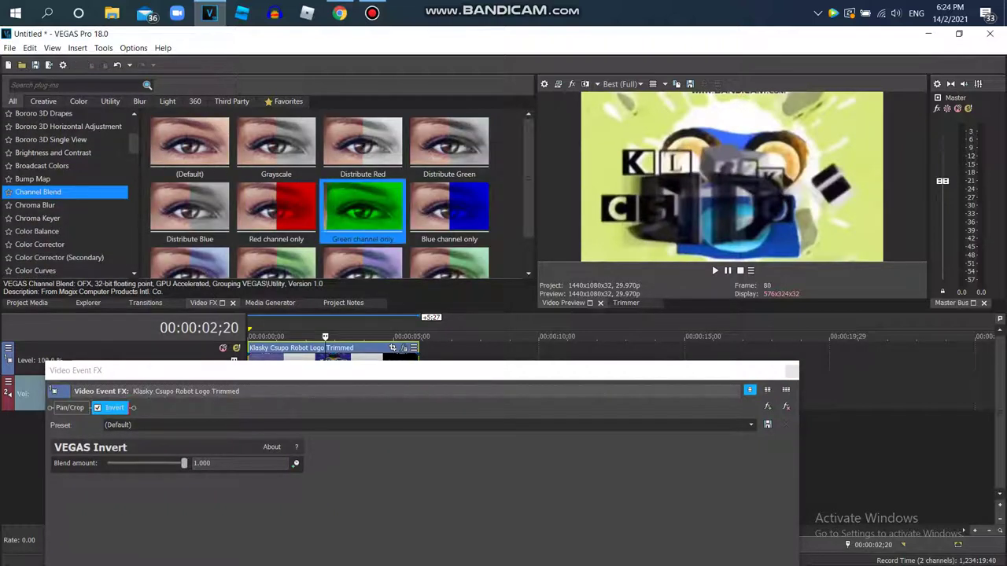
{"action": "left_click_drag", "start_coordinate": [362, 209], "coordinate": [334, 354]}
{"action": "scroll", "coordinate": [66, 193], "scroll_direction": "down", "scroll_amount": 5}
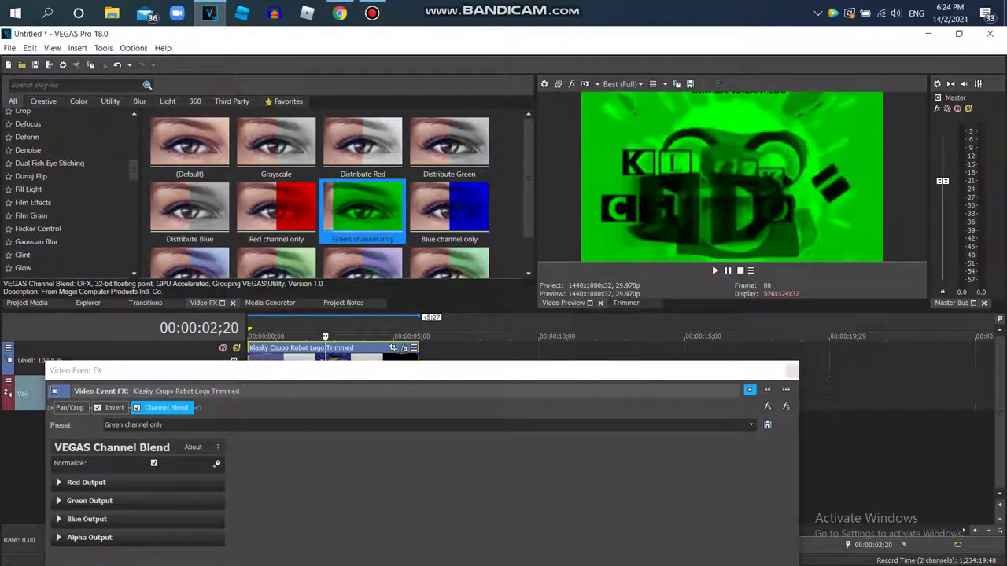
{"action": "left_click", "coordinate": [792, 370]}
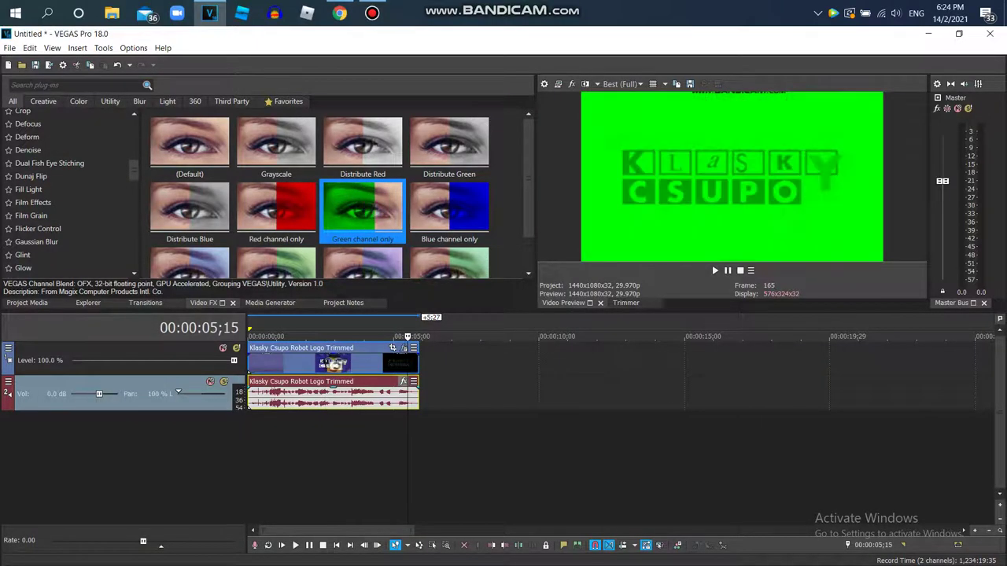
Add two Resonant Filter plug-ins to the clip's audio event.
{"action": "left_click", "coordinate": [403, 382]}
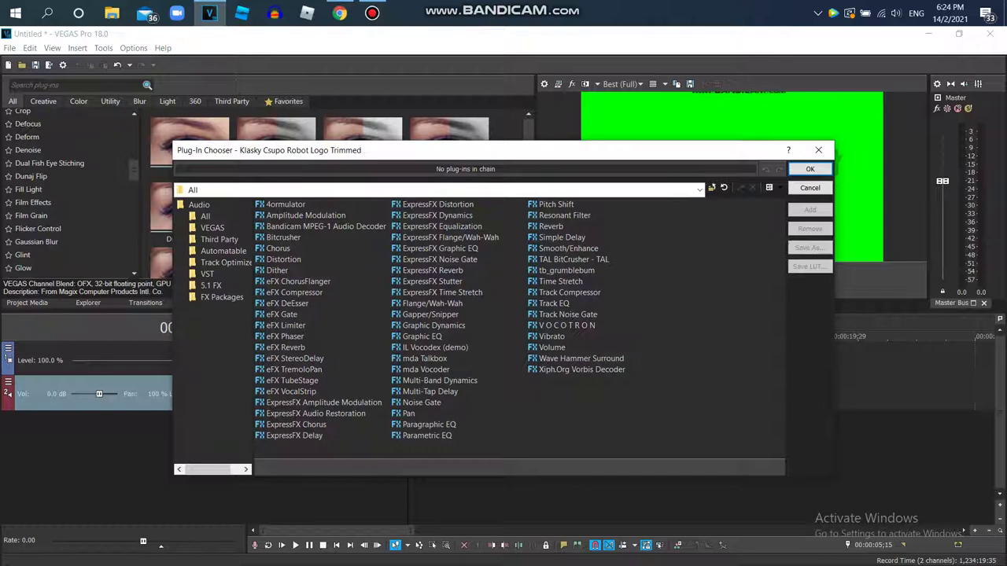
{"action": "left_click", "coordinate": [564, 215]}
{"action": "key", "text": "Return"}
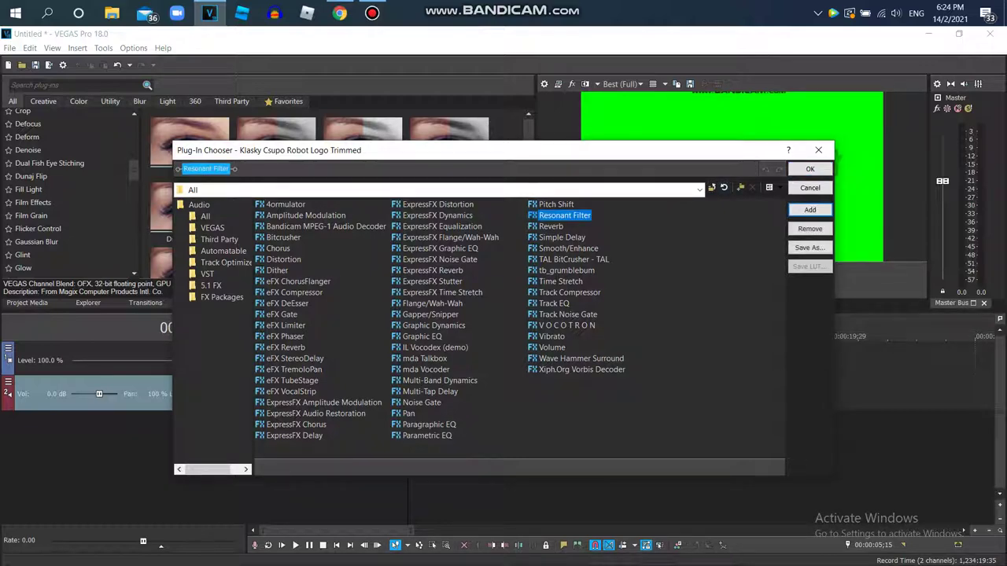
{"action": "key", "text": "Return"}
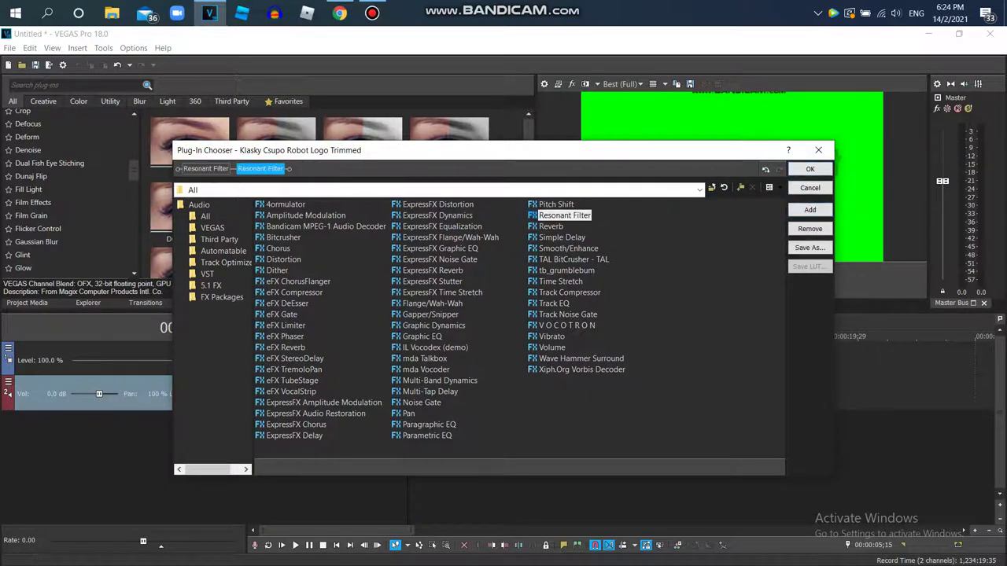
{"action": "key", "text": "Return"}
Apply the [Sys] Teenage Late-Night Radio by the Bed preset to the audio event's Resonant Filters.
{"action": "key", "text": "alt+Down"}
{"action": "key", "text": "Escape"}
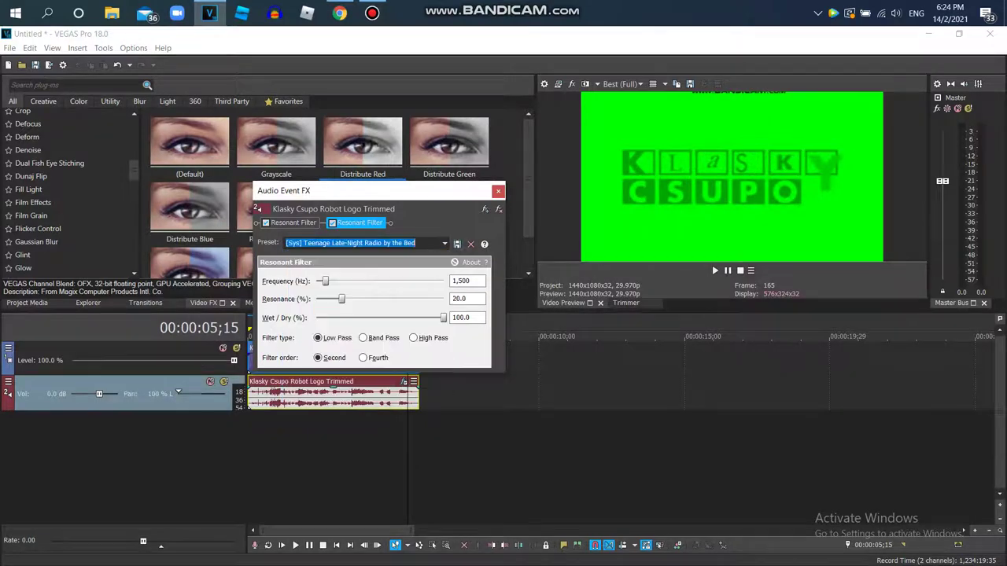
{"action": "left_click", "coordinate": [293, 222]}
{"action": "key", "text": "alt+Down"}
{"action": "key", "text": "Down"}
{"action": "key", "text": "Return"}
Set the second Resonant Filter's type to High Pass while playing back the clip, and close the audio effects.
{"action": "key", "text": "Tab"}
{"action": "key", "text": "Tab"}
{"action": "key", "text": "Tab"}
{"action": "key", "text": "space"}
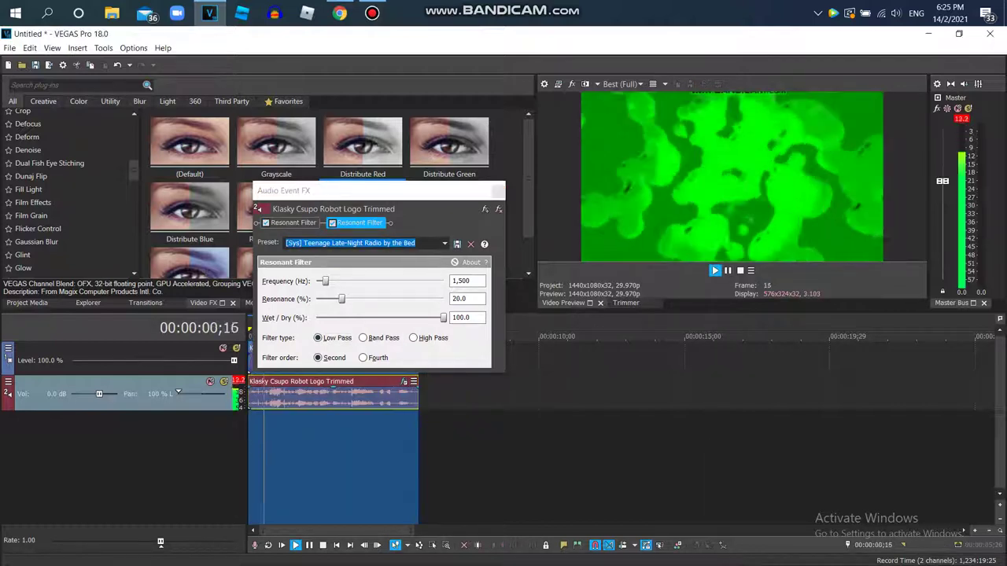
{"action": "left_click", "coordinate": [413, 338]}
{"action": "key", "text": "space"}
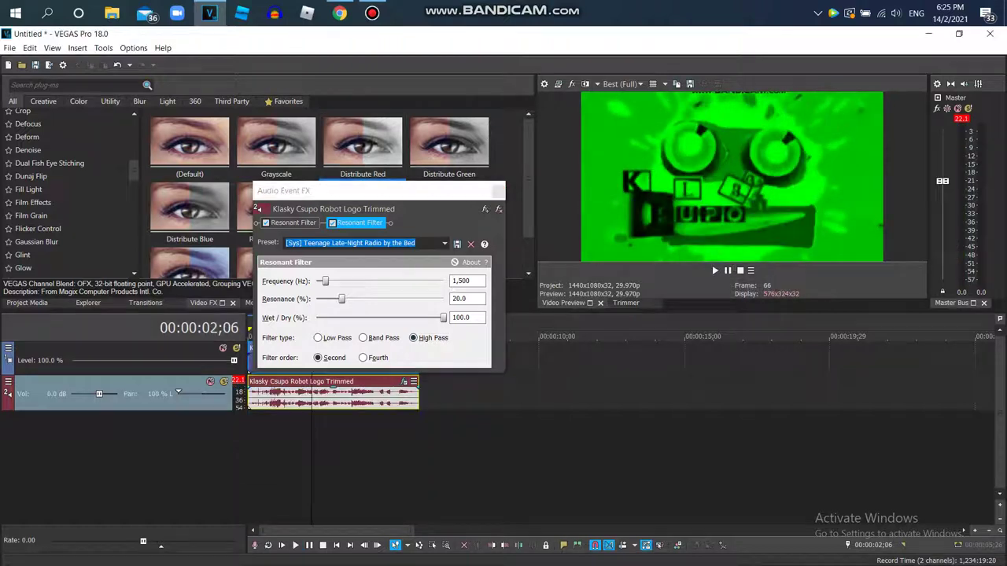
{"action": "key", "text": "shift+Tab"}
{"action": "left_click", "coordinate": [497, 190]}
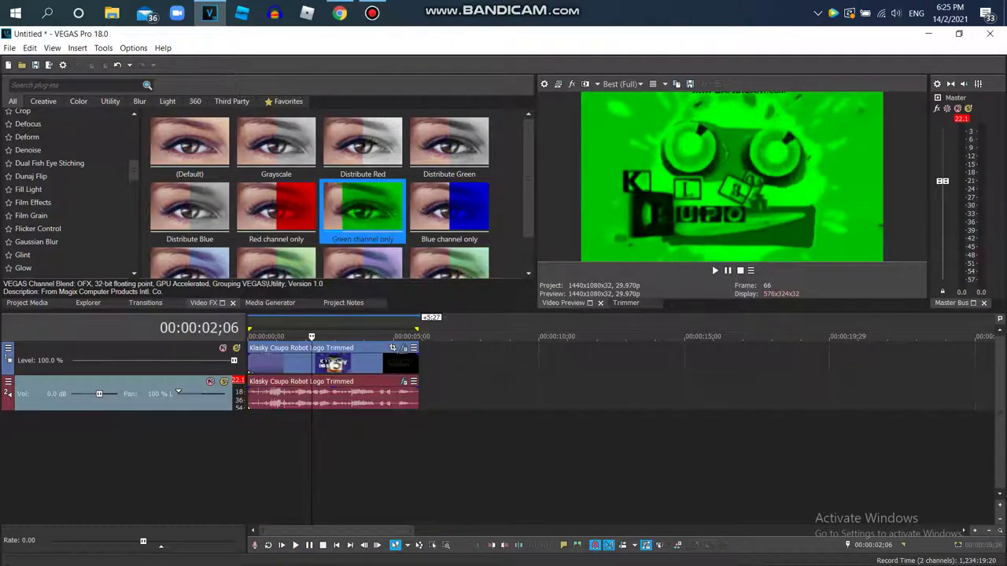
Duplicate the audio track and pan the copy to 100% right.
{"action": "right_click", "coordinate": [431, 403]}
{"action": "left_click", "coordinate": [472, 296]}
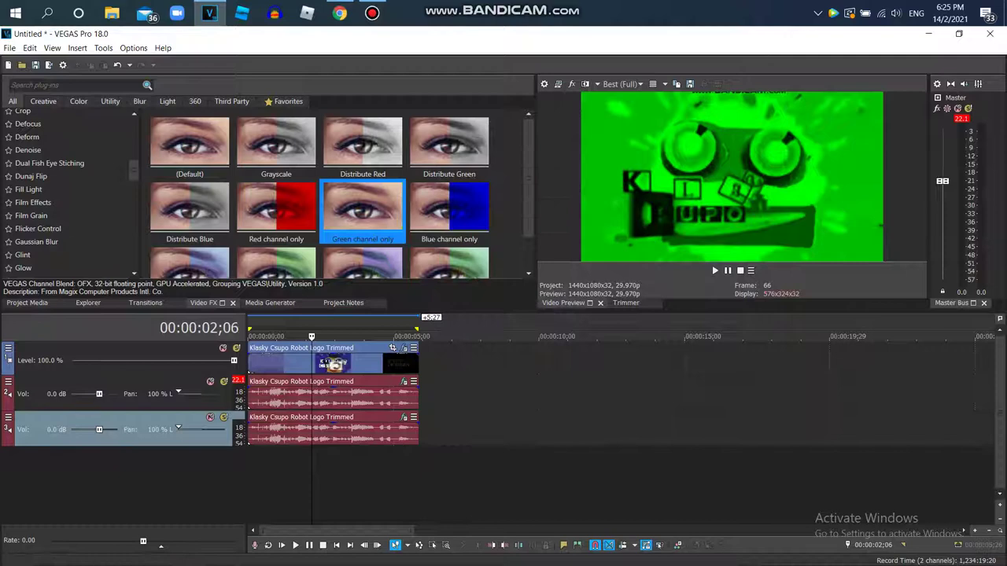
{"action": "left_click_drag", "start_coordinate": [178, 428], "coordinate": [224, 429]}
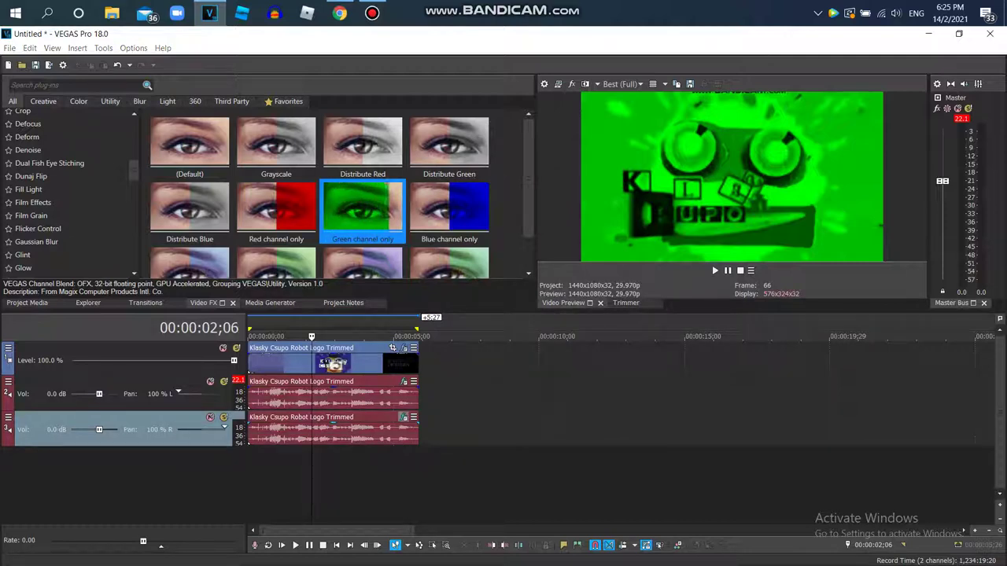
Replace the duplicated audio event's filters with IL Vocodex (demo), Pitch Shift and two ExpressFX Delay plug-ins.
{"action": "left_click", "coordinate": [402, 417]}
{"action": "key", "text": "Escape"}
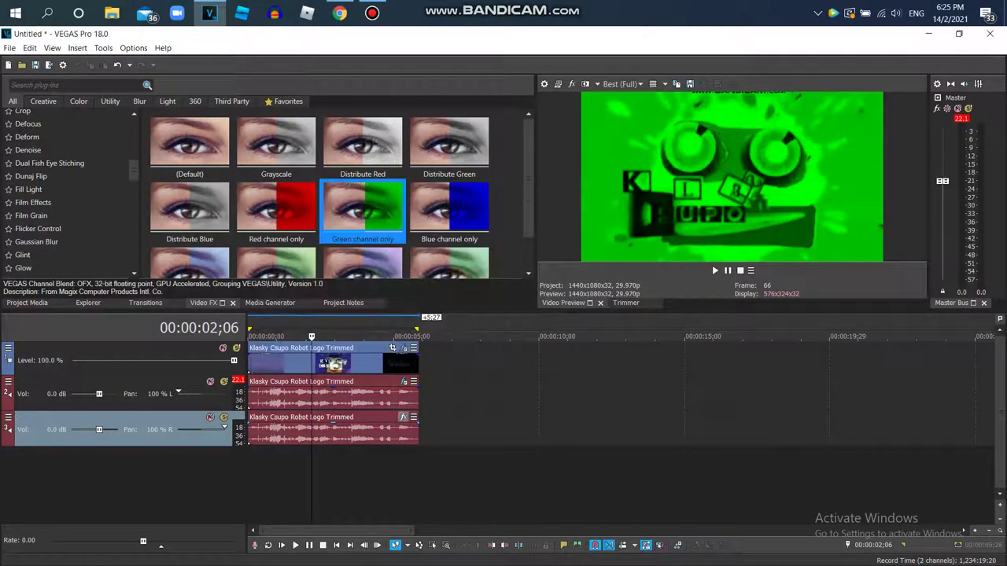
{"action": "left_click", "coordinate": [403, 417]}
{"action": "left_click", "coordinate": [435, 347]}
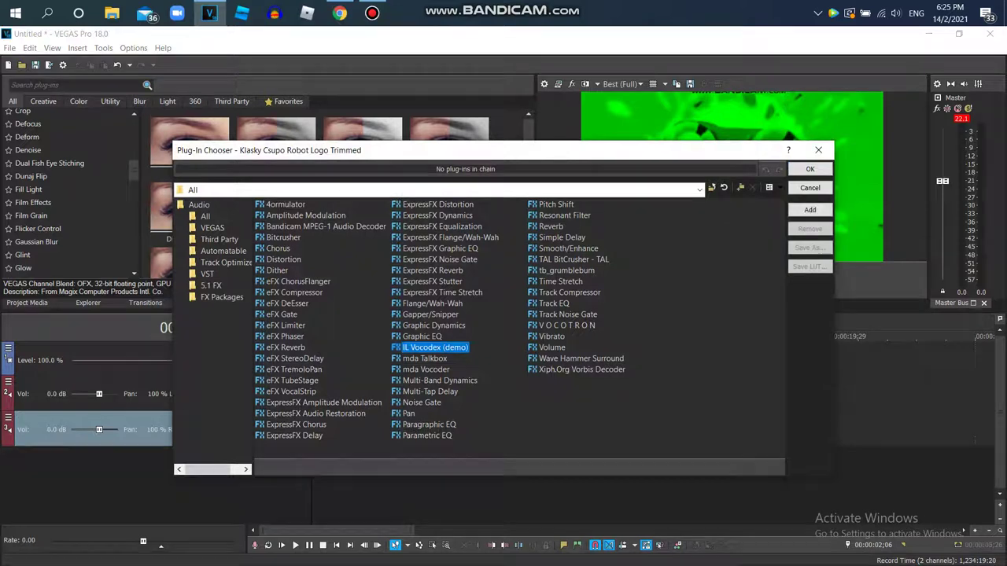
{"action": "key", "text": "Return"}
{"action": "left_click", "coordinate": [555, 203]}
{"action": "key", "text": "Return"}
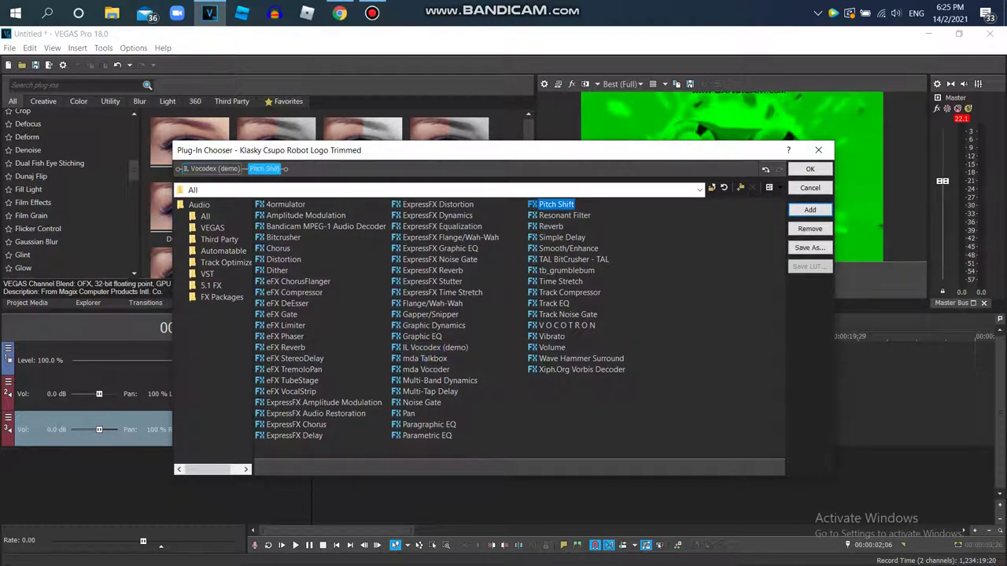
{"action": "left_click", "coordinate": [294, 435]}
{"action": "key", "text": "Return"}
{"action": "key", "text": "Return"}
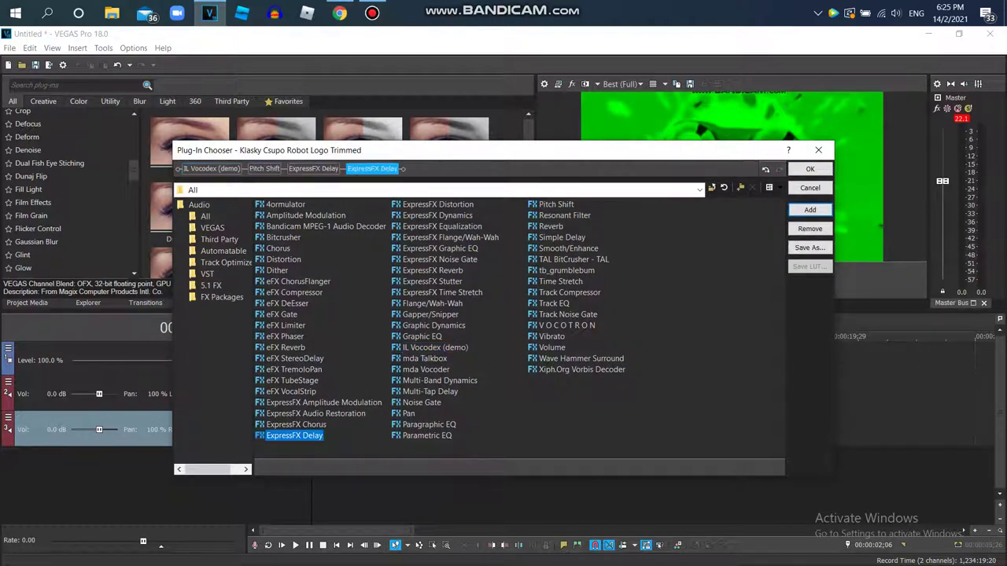
Reorder the plug-in chain to ExpressFX Delay, IL Vocodex (demo), ExpressFX Delay, Pitch Shift and accept it.
{"action": "left_click_drag", "start_coordinate": [208, 168], "coordinate": [313, 168]}
{"action": "left_click_drag", "start_coordinate": [197, 168], "coordinate": [382, 169]}
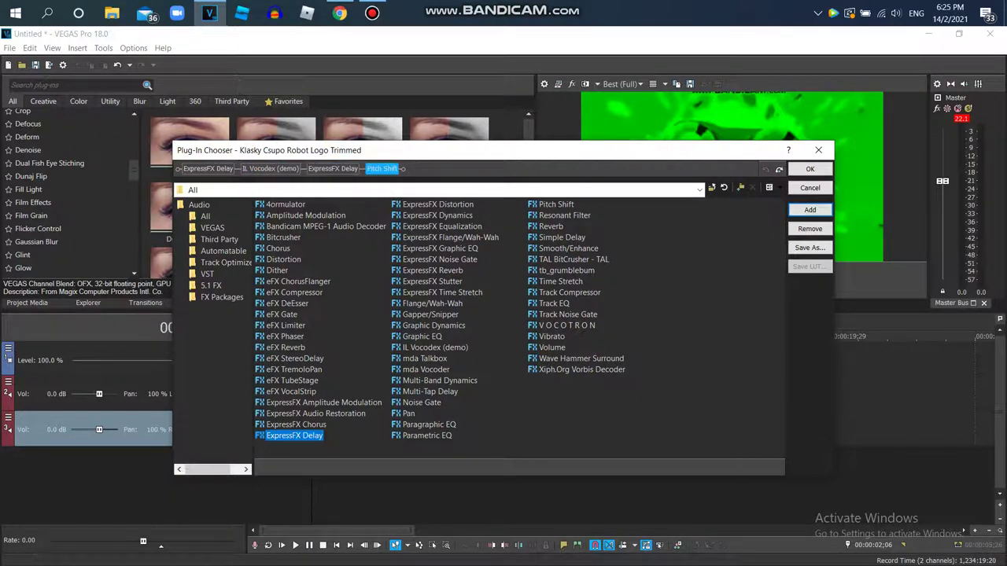
{"action": "key", "text": "Return"}
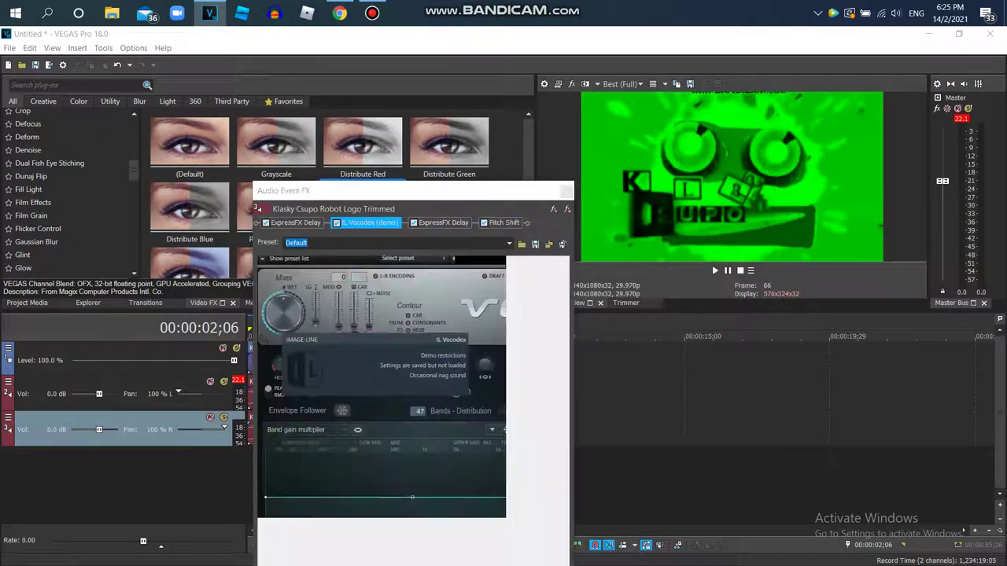
Load the Autovocoding preset in IL Vocodex and the G Major 1335 preset in both ExpressFX Delay plug-ins.
{"action": "left_click", "coordinate": [398, 258]}
{"action": "left_click", "coordinate": [417, 347]}
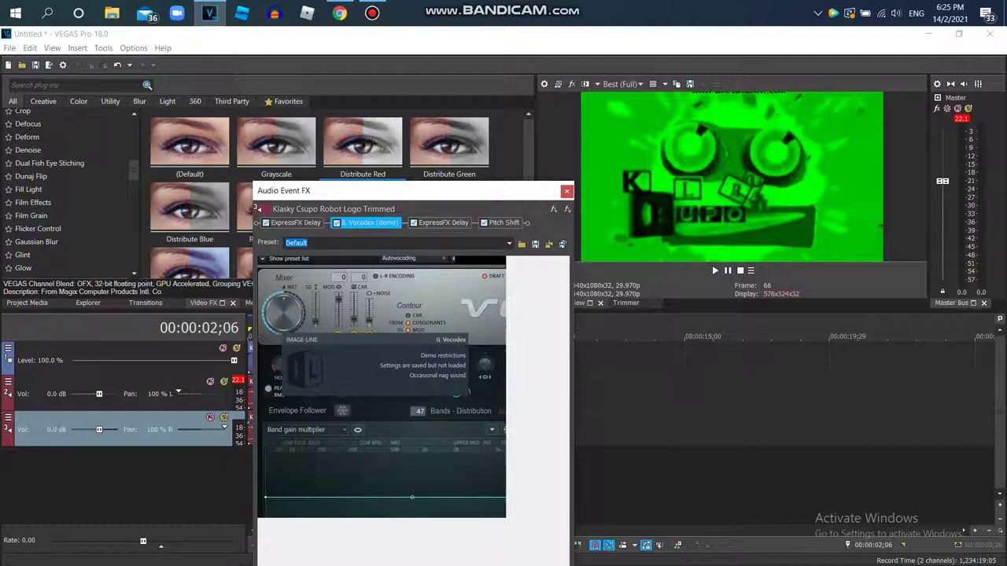
{"action": "left_click", "coordinate": [295, 222]}
{"action": "left_click", "coordinate": [452, 243]}
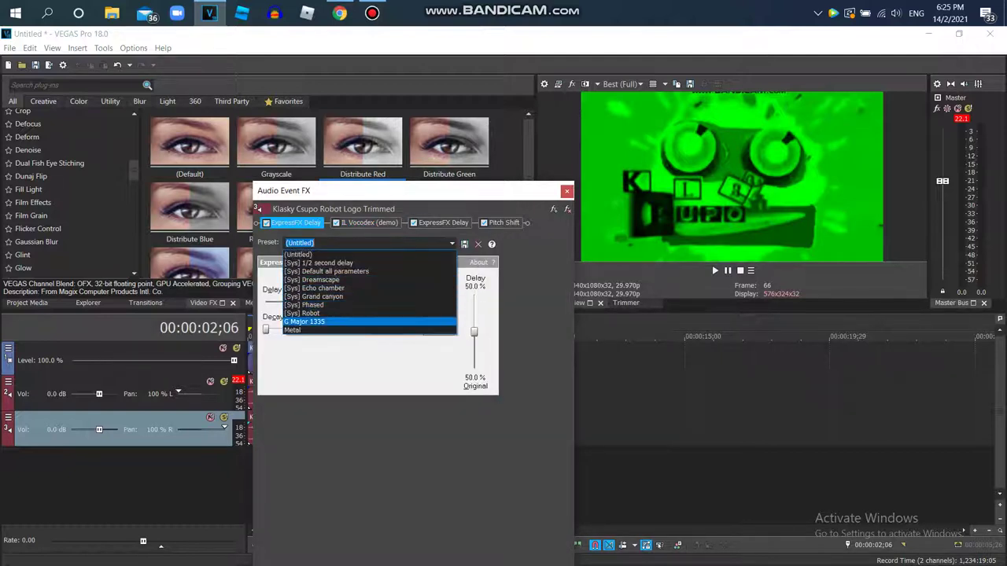
{"action": "left_click", "coordinate": [452, 243]}
{"action": "left_click", "coordinate": [443, 222]}
{"action": "left_click", "coordinate": [452, 243]}
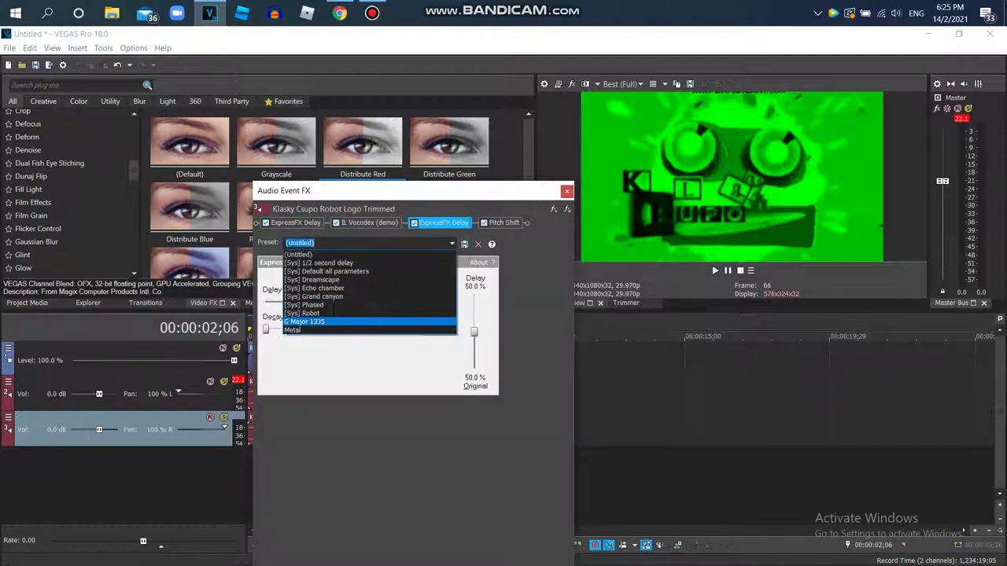
{"action": "left_click", "coordinate": [452, 243]}
{"action": "left_click", "coordinate": [367, 223]}
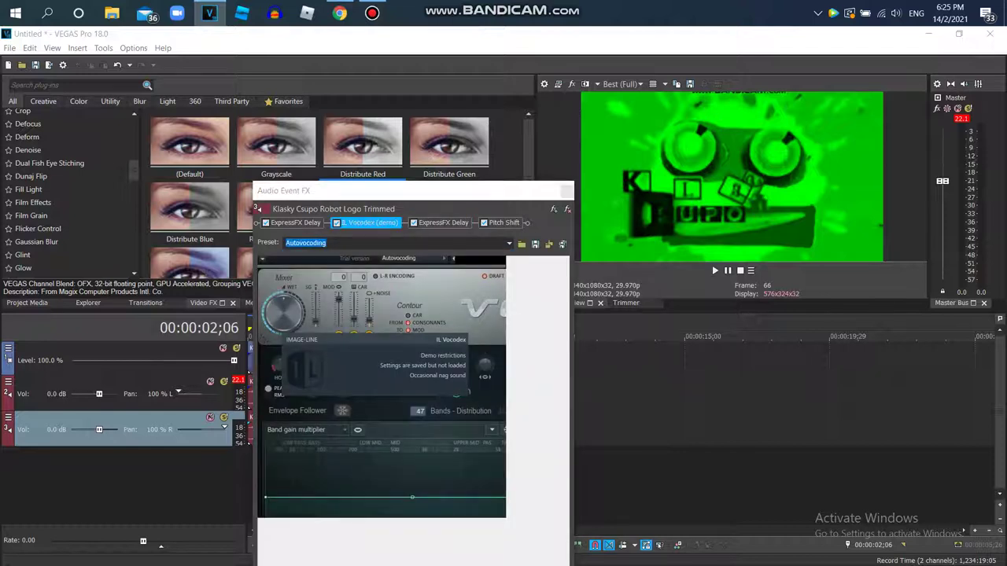
Set Pitch Shift to -3 semitones with duration preserved in A19. Drums (tiny echo) mode, and close the audio effects.
{"action": "left_click", "coordinate": [503, 222]}
{"action": "left_click", "coordinate": [267, 366]}
{"action": "left_click", "coordinate": [365, 378]}
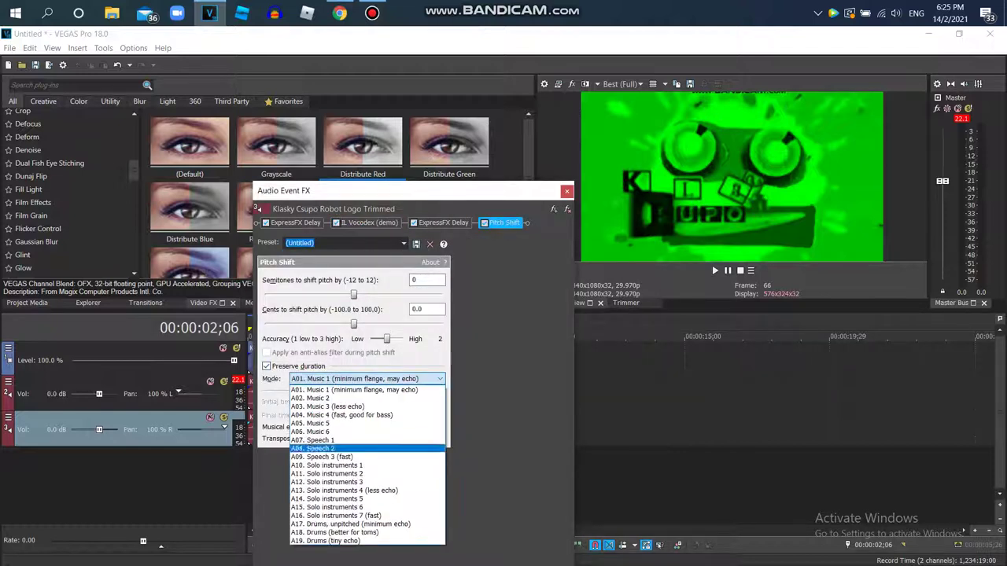
{"action": "key", "text": "Return"}
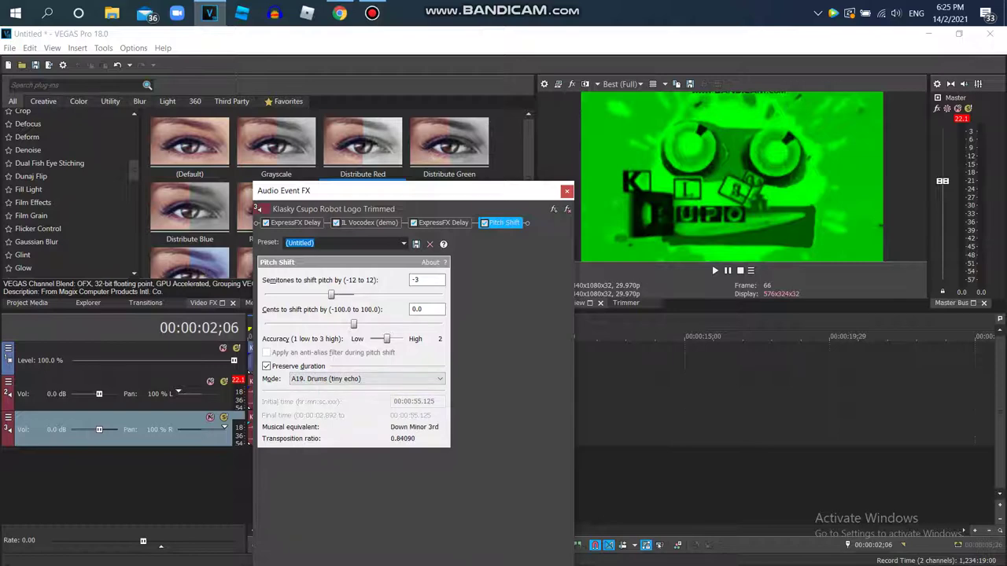
{"action": "left_click", "coordinate": [566, 191]}
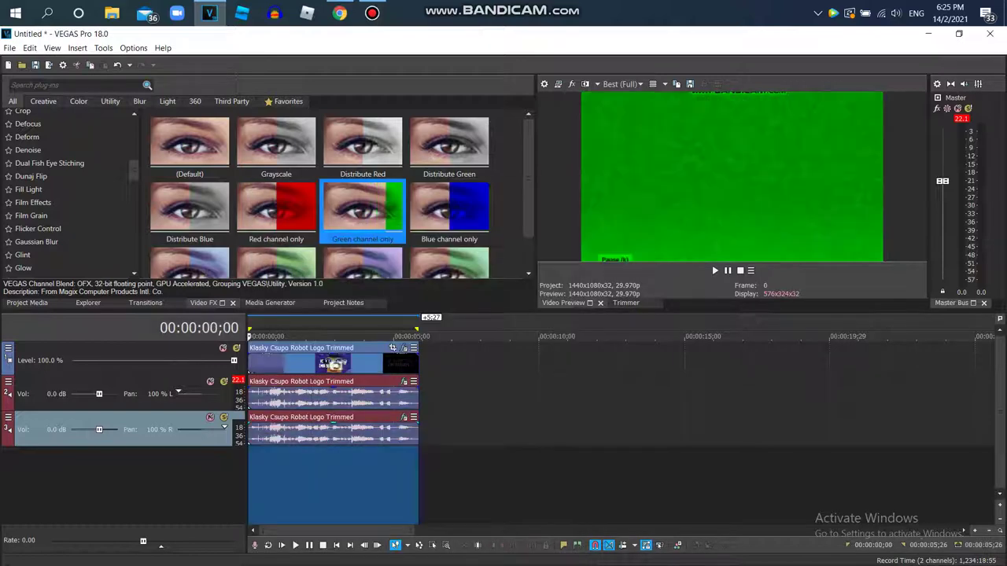
Play back the clip, then add the mda Talkbox plug-in to the master bus and preview the sound.
{"action": "left_click", "coordinate": [714, 271]}
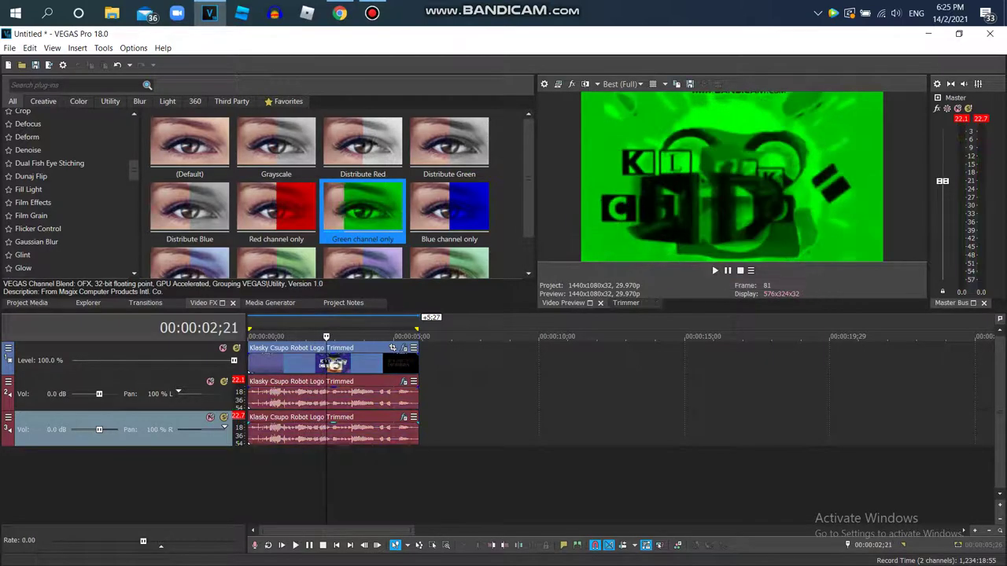
{"action": "left_click", "coordinate": [740, 270]}
{"action": "left_click", "coordinate": [937, 109]}
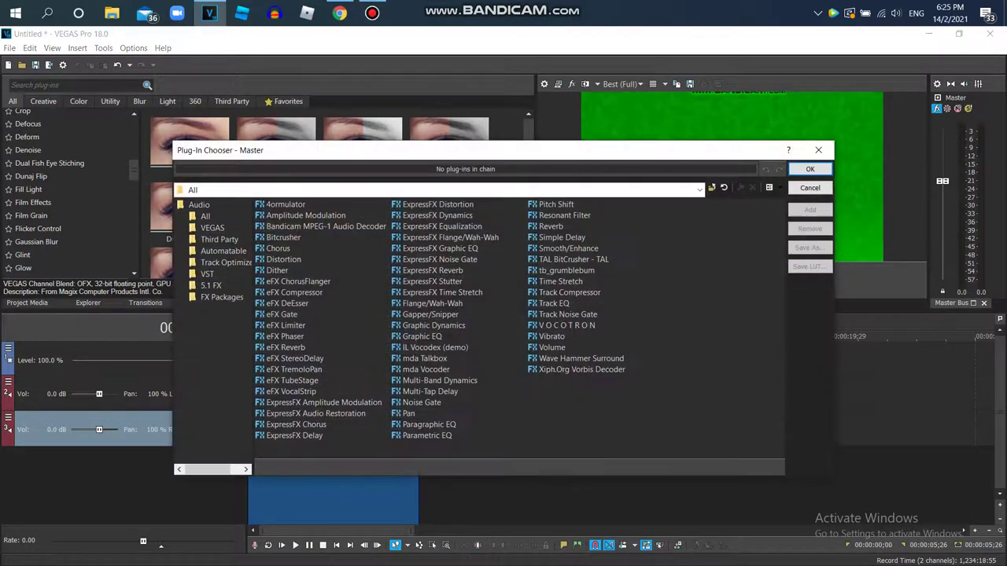
{"action": "double_click", "coordinate": [425, 359]}
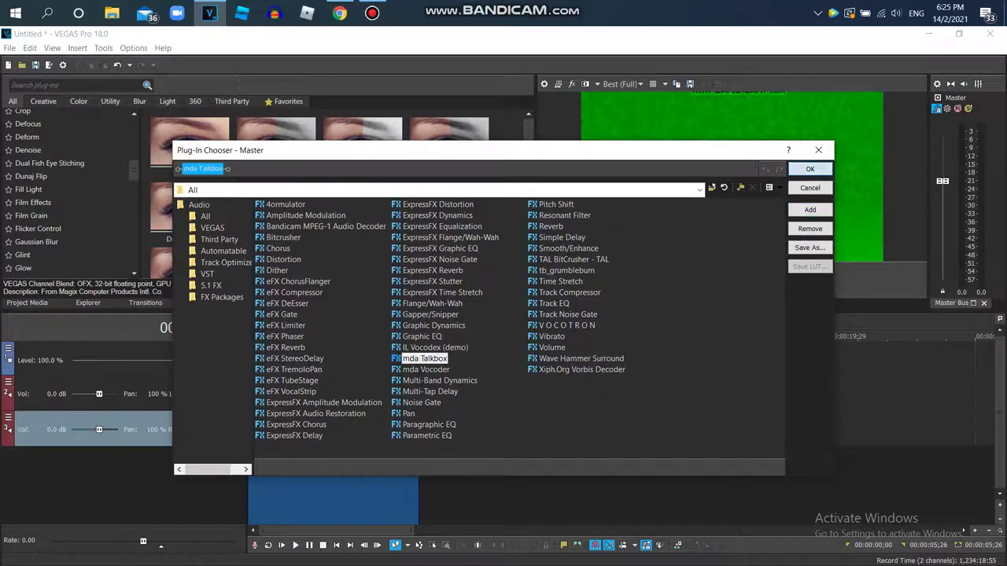
{"action": "key", "text": "Return"}
{"action": "left_click", "coordinate": [715, 271]}
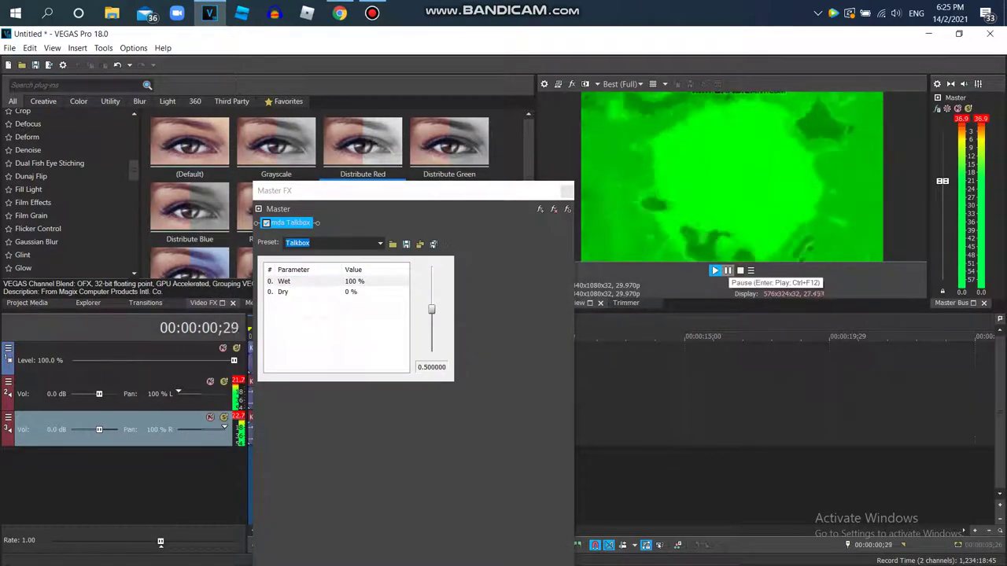
{"action": "left_click", "coordinate": [567, 192]}
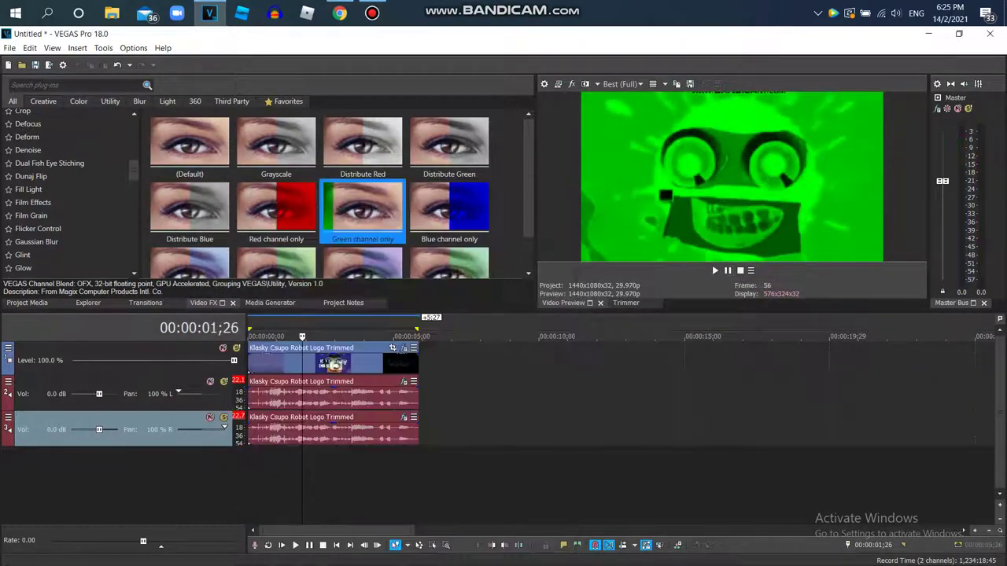
Try lowering the gain of the right-panned audio event, preview the result, and undo the gain change.
{"action": "double_click", "coordinate": [334, 429]}
{"action": "left_click_drag", "start_coordinate": [334, 423], "coordinate": [332, 433]}
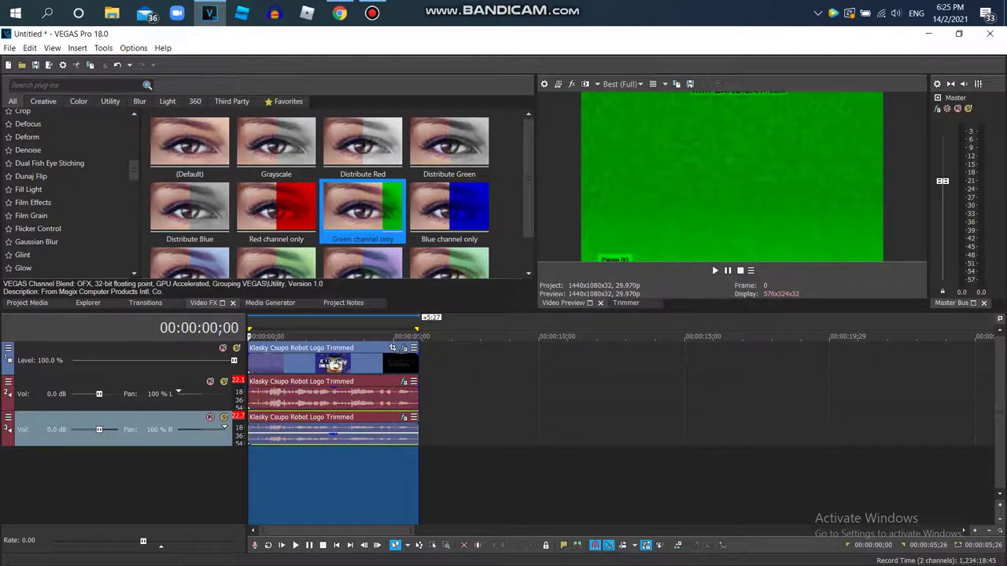
{"action": "left_click", "coordinate": [715, 271]}
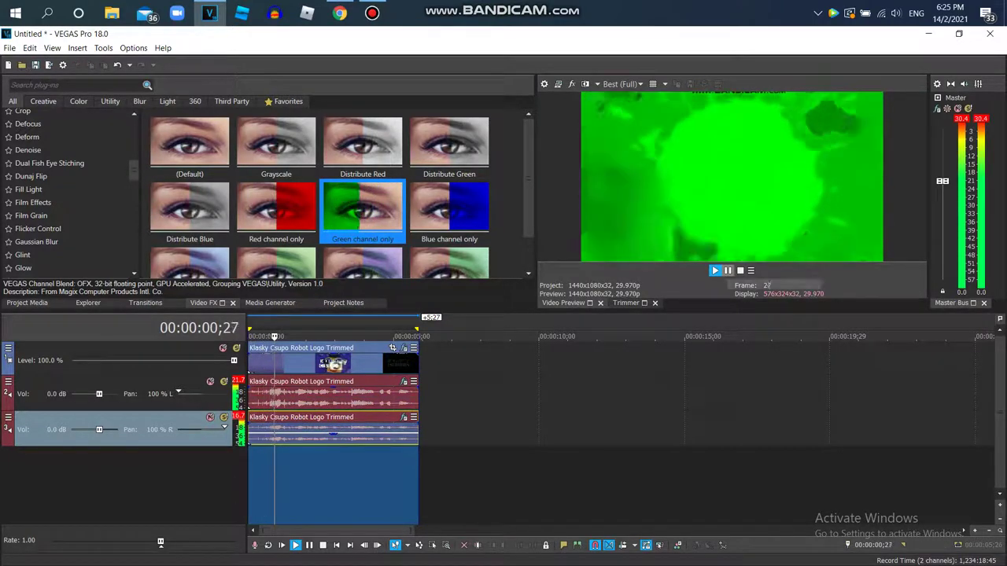
{"action": "left_click", "coordinate": [728, 270]}
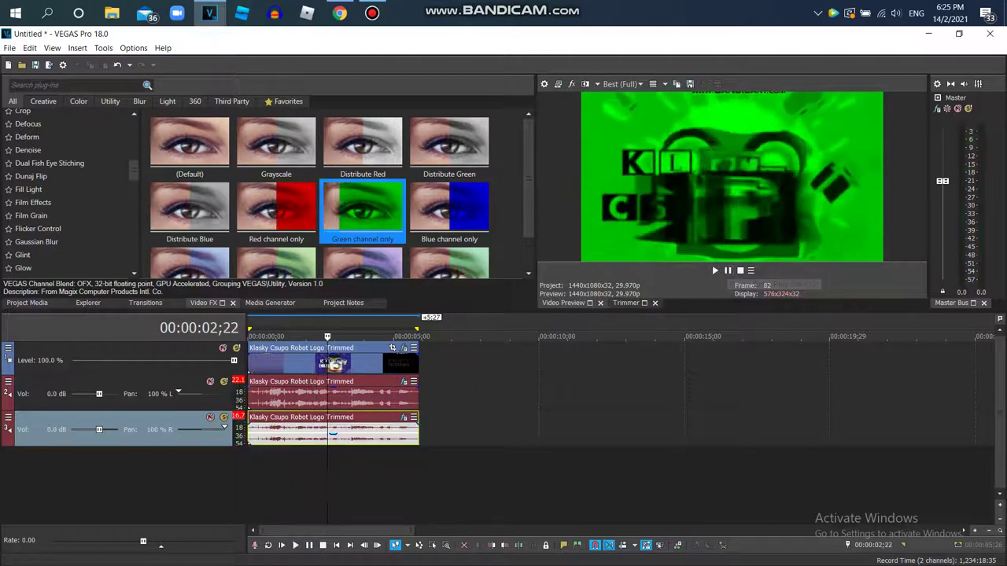
{"action": "left_click_drag", "start_coordinate": [332, 433], "coordinate": [334, 440]}
{"action": "key", "text": "ctrl+z"}
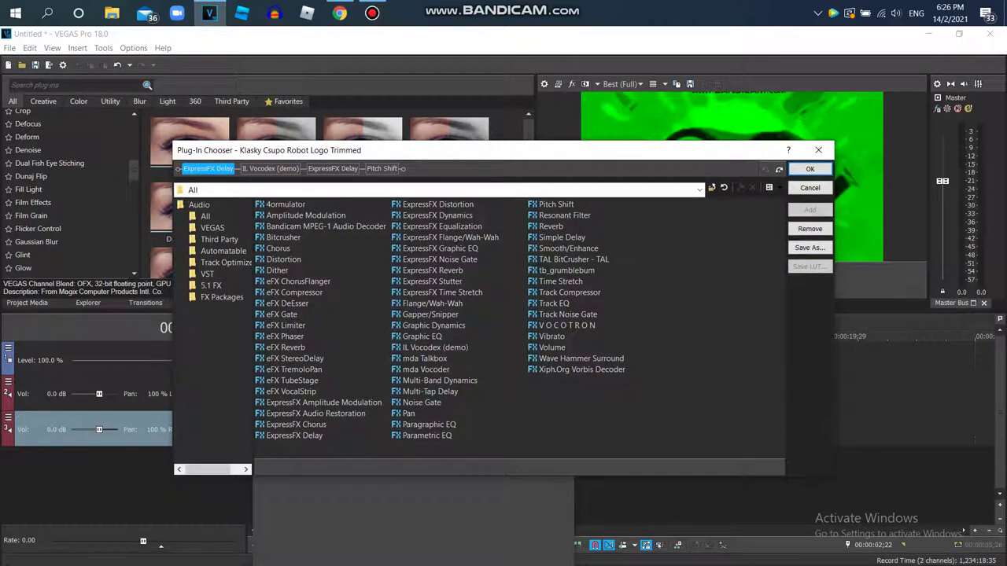
Append a Volume plug-in to the right-panned audio event and try levels of -10 dB and -12 dB during playback.
{"action": "key", "text": "Return"}
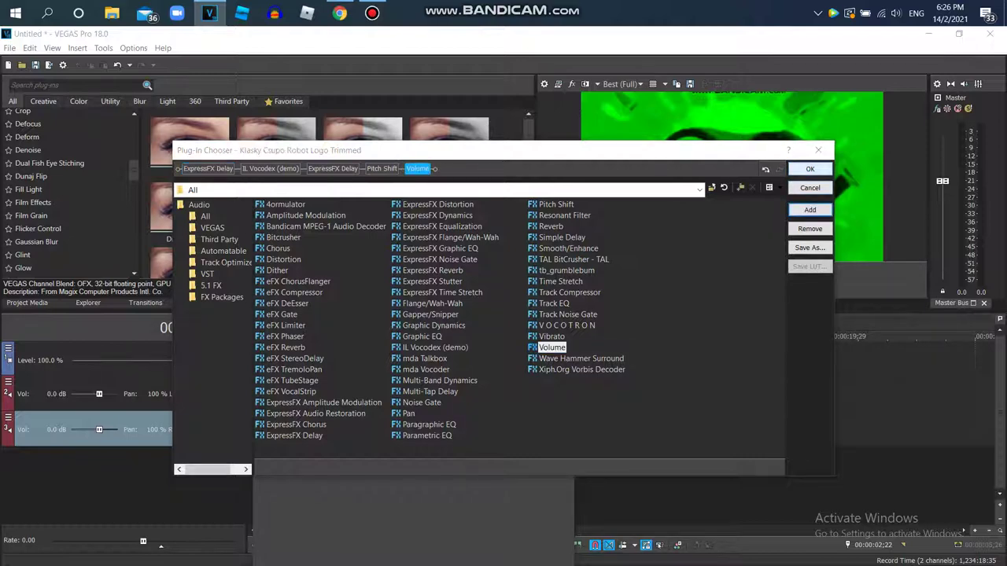
{"action": "key", "text": "Return"}
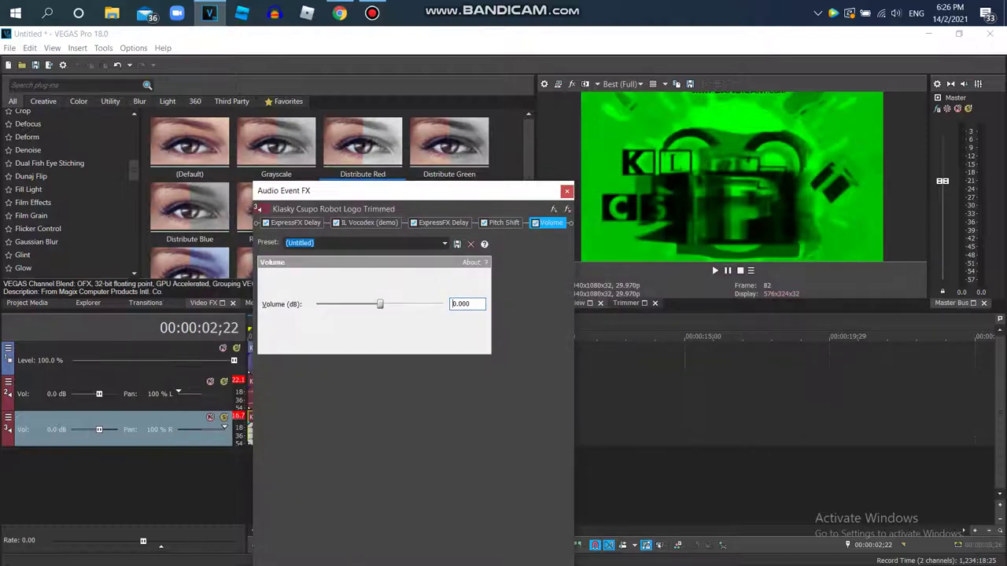
{"action": "left_click", "coordinate": [158, 370]}
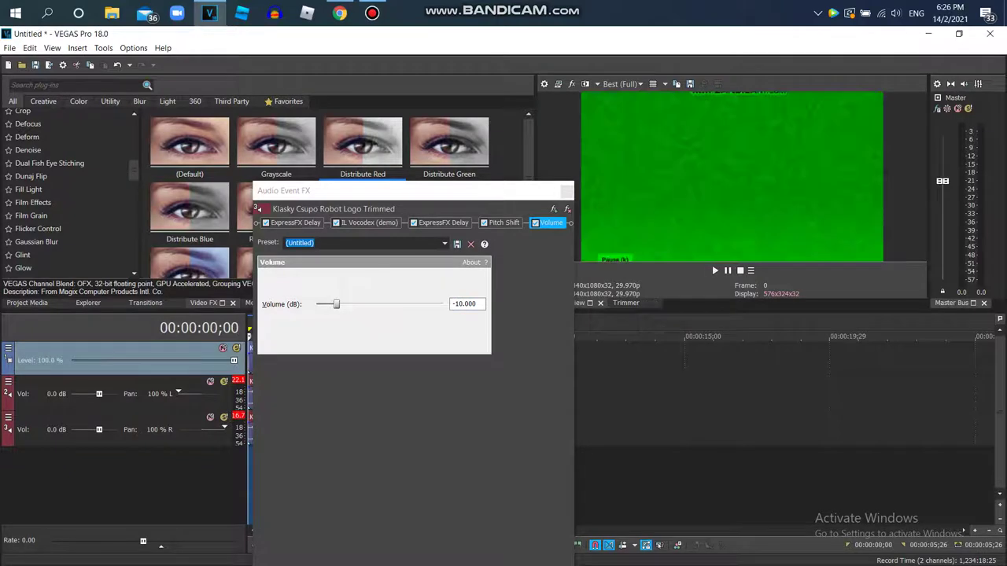
{"action": "key", "text": "space"}
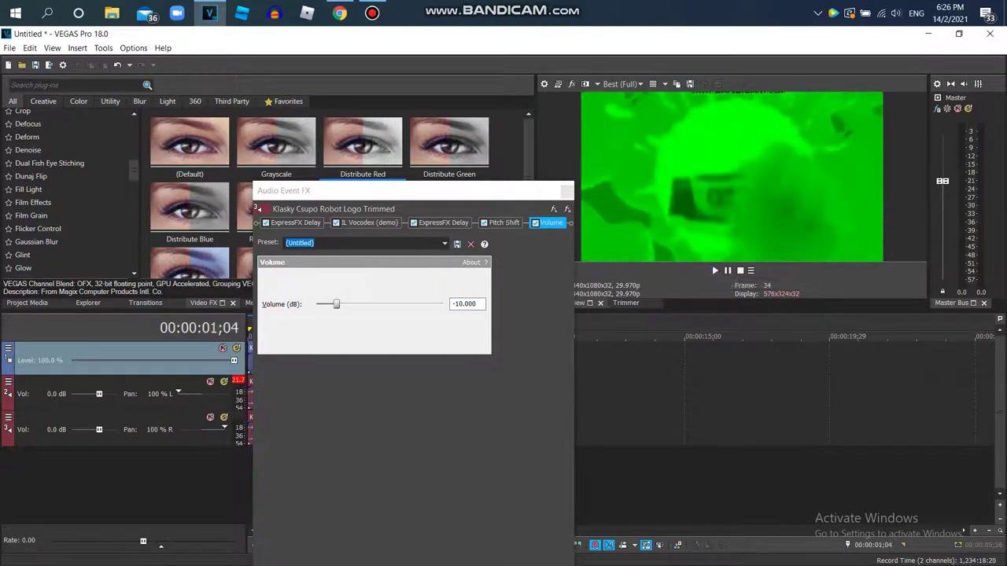
{"action": "left_click", "coordinate": [456, 304]}
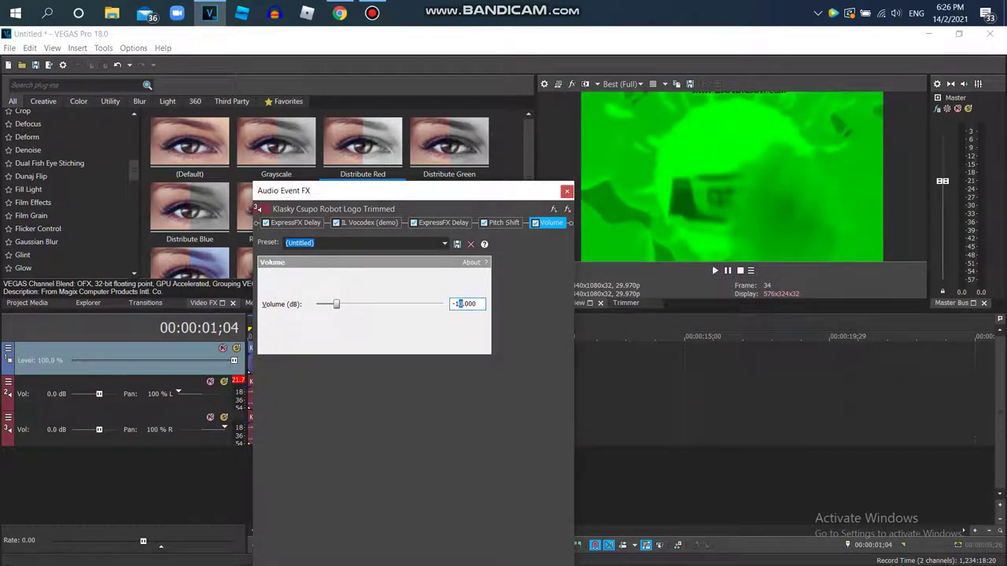
{"action": "key", "text": "Return"}
{"action": "key", "text": "space"}
{"action": "key", "text": "space"}
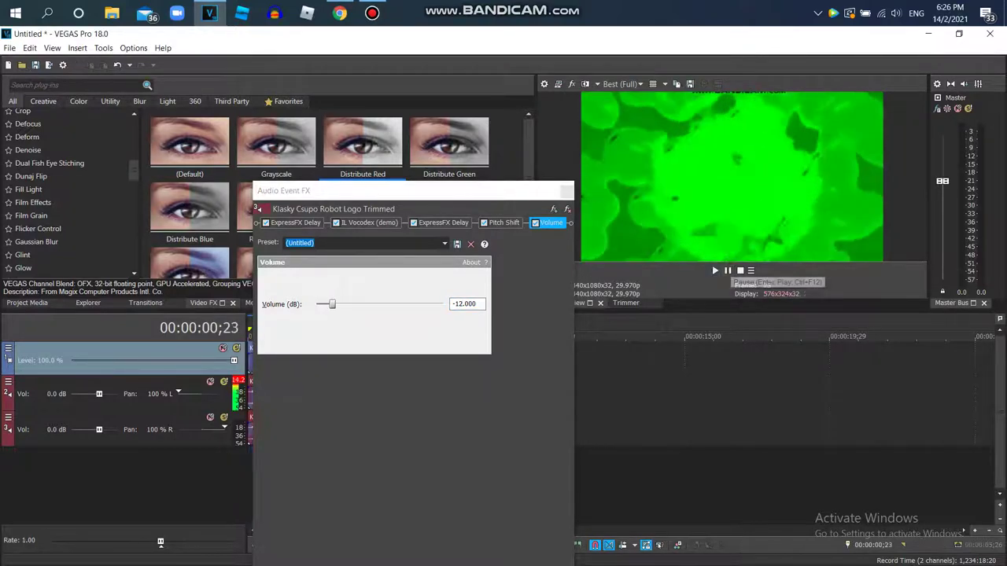
Remove the Volume plug-in from the right-panned audio event and mda Talkbox from the master bus, previewing the sound.
{"action": "left_click", "coordinate": [566, 208]}
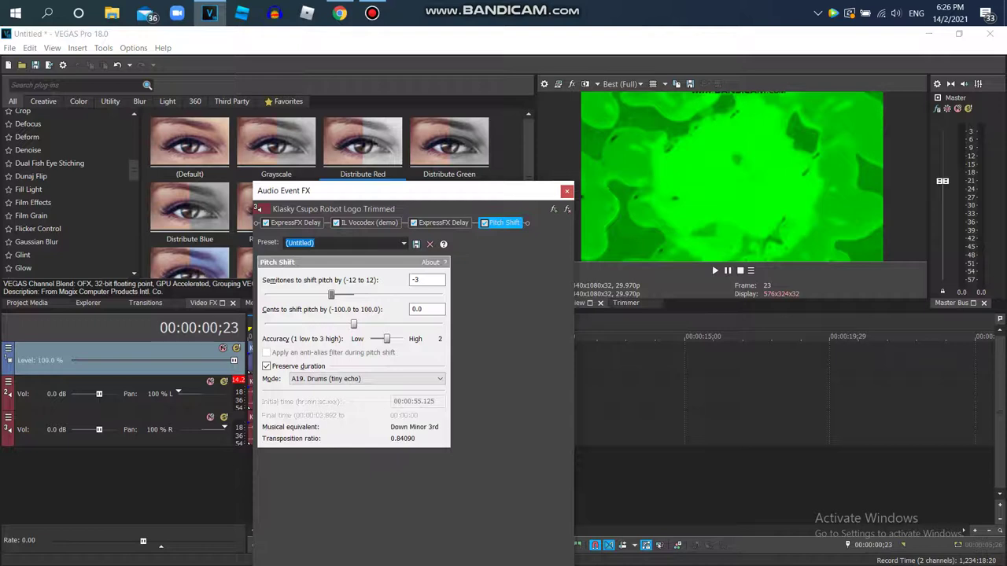
{"action": "left_click", "coordinate": [566, 190]}
{"action": "key", "text": "space"}
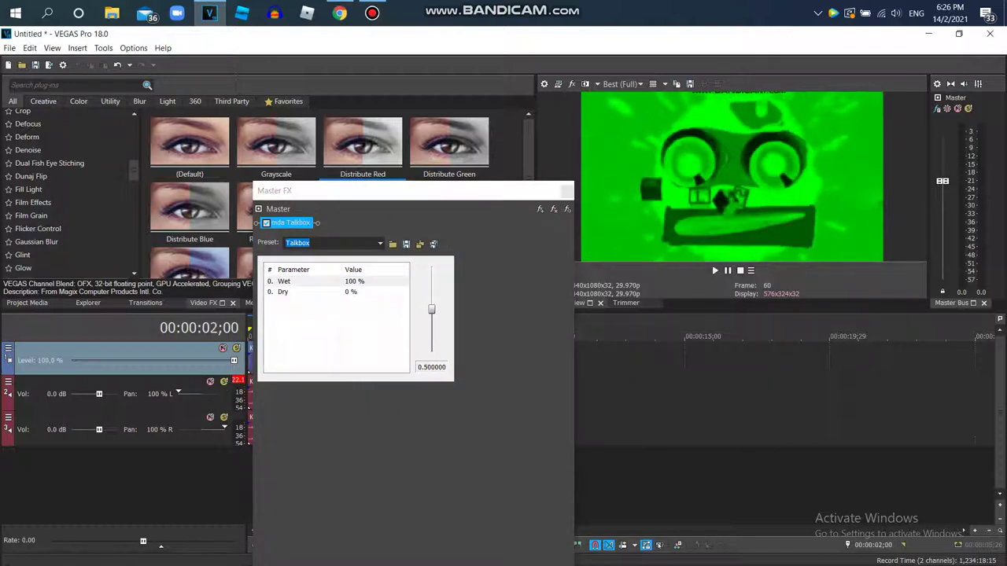
{"action": "key", "text": "Escape"}
{"action": "key", "text": "space"}
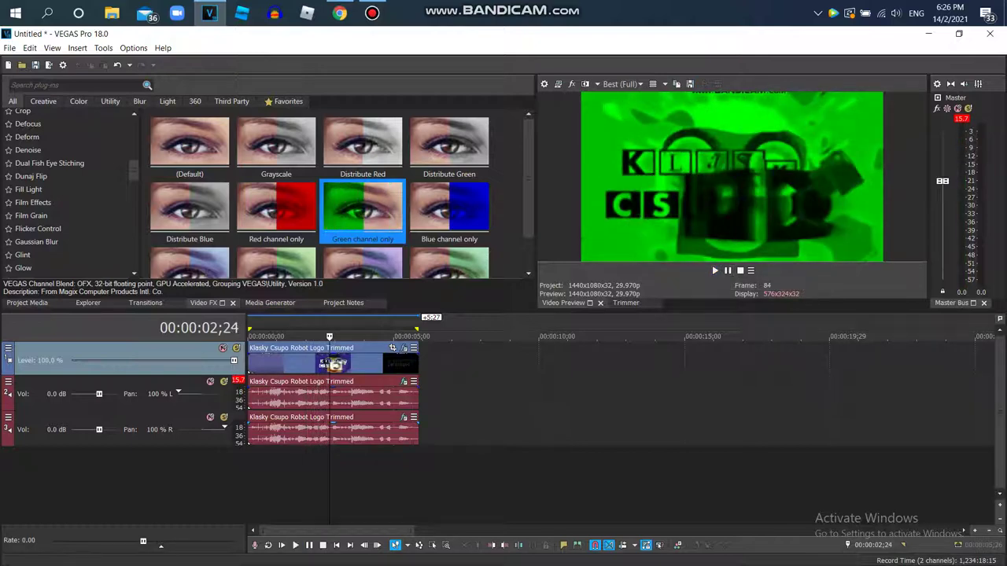
Reload the Autovocoding preset inside IL Vocodex on the right-panned audio event.
{"action": "left_click", "coordinate": [404, 417]}
{"action": "left_click", "coordinate": [370, 223]}
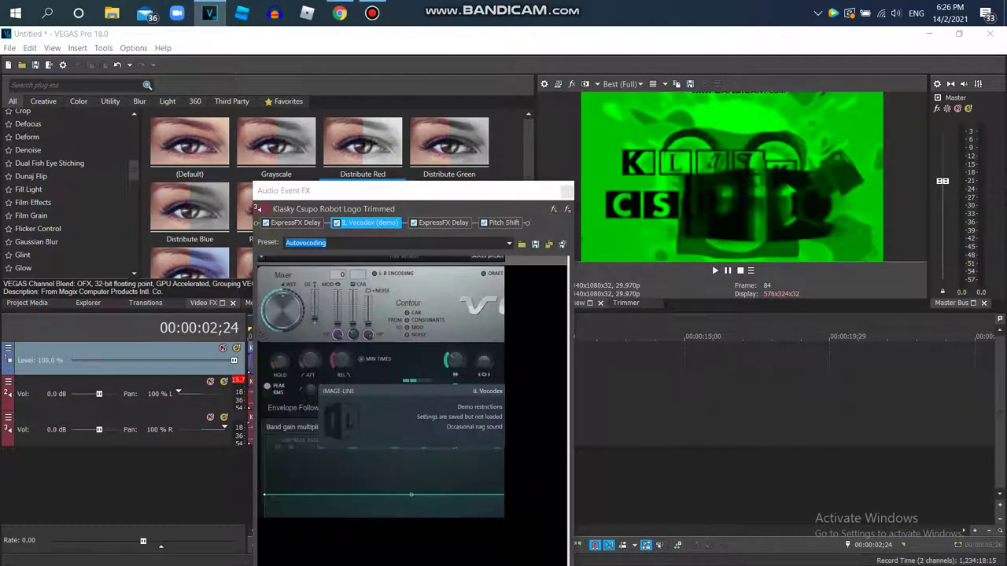
{"action": "left_click", "coordinate": [488, 256]}
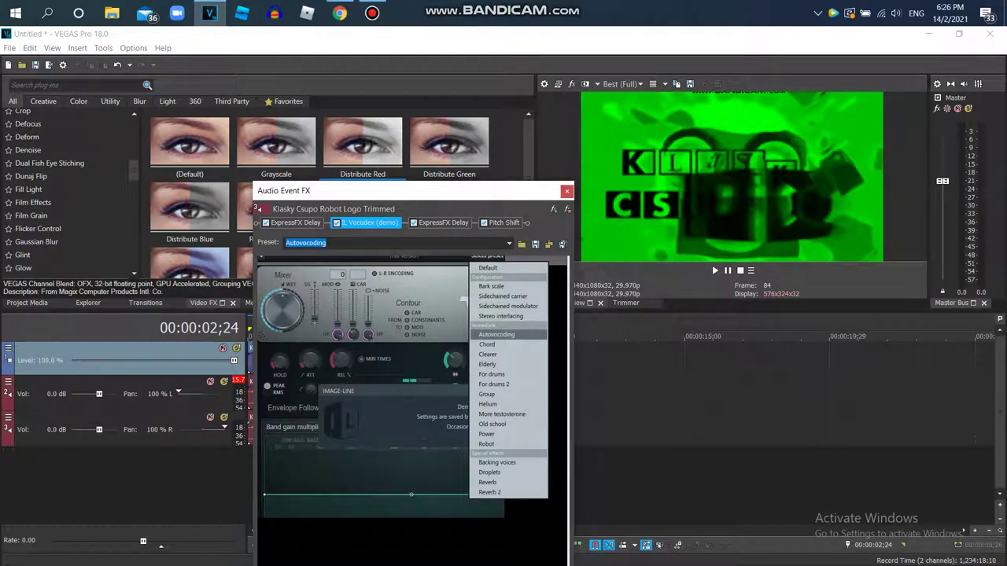
{"action": "left_click", "coordinate": [496, 334]}
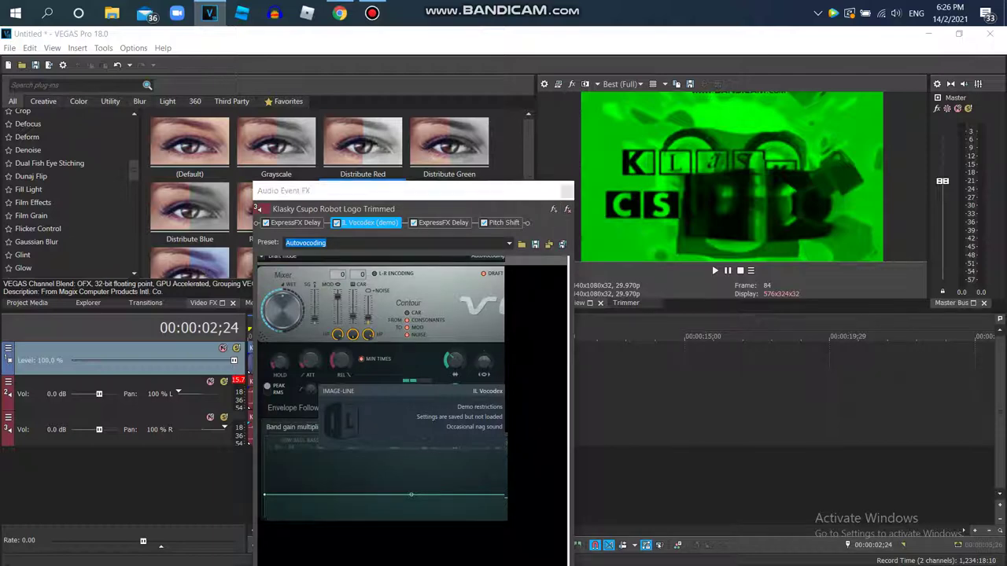
Append a Volume plug-in to the same event's effect chain and load its G Major 210 preset at -10 dB.
{"action": "left_click", "coordinate": [554, 209]}
{"action": "double_click", "coordinate": [551, 347]}
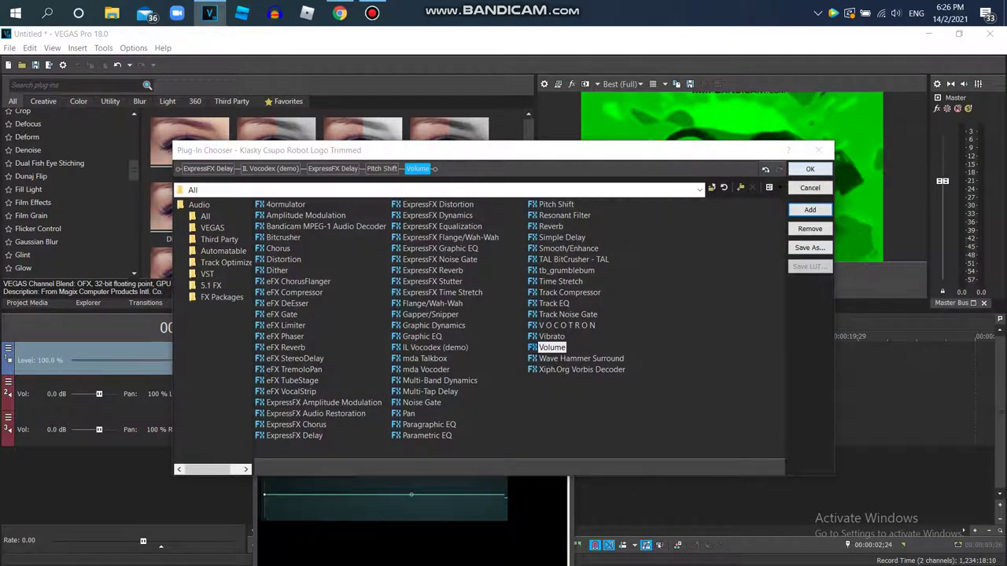
{"action": "left_click", "coordinate": [809, 169]}
{"action": "left_click", "coordinate": [368, 222]}
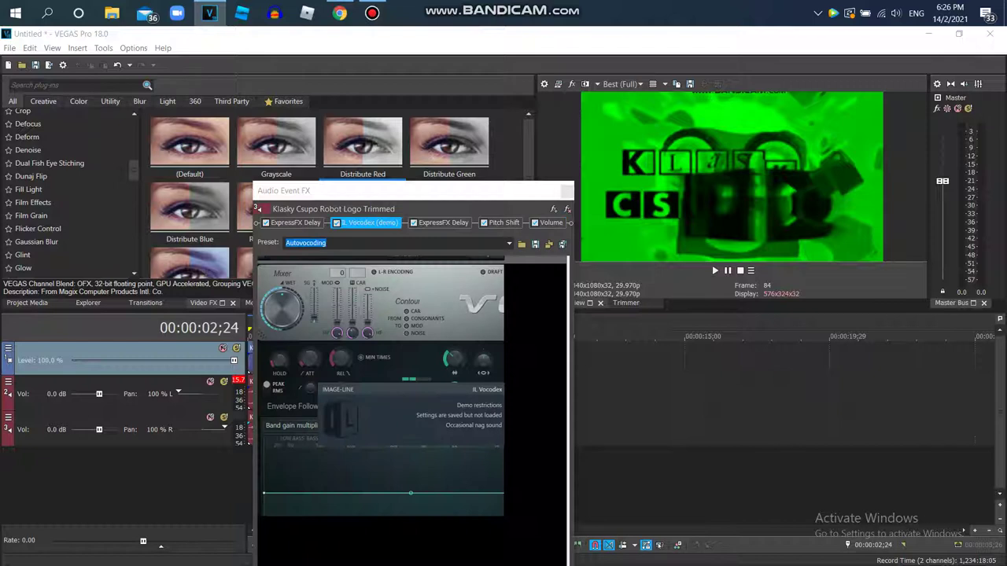
{"action": "right_click", "coordinate": [469, 261]}
{"action": "key", "text": "Escape"}
{"action": "left_click", "coordinate": [551, 223]}
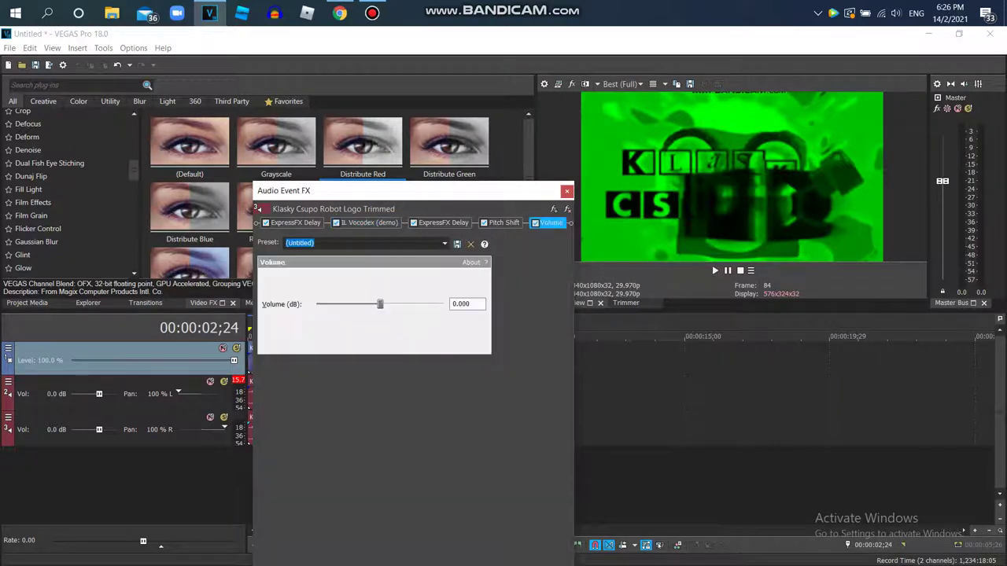
{"action": "key", "text": "alt+Down"}
{"action": "key", "text": "Return"}
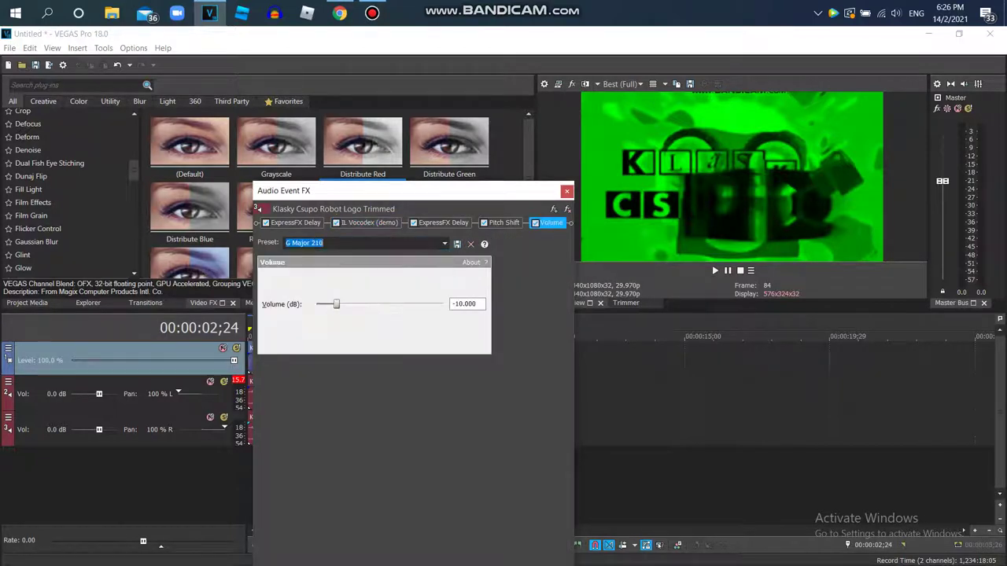
Add the mda Talkbox plug-in to the master bus while previewing playback, and close the master effects.
{"action": "left_click", "coordinate": [779, 338]}
{"action": "key", "text": "space"}
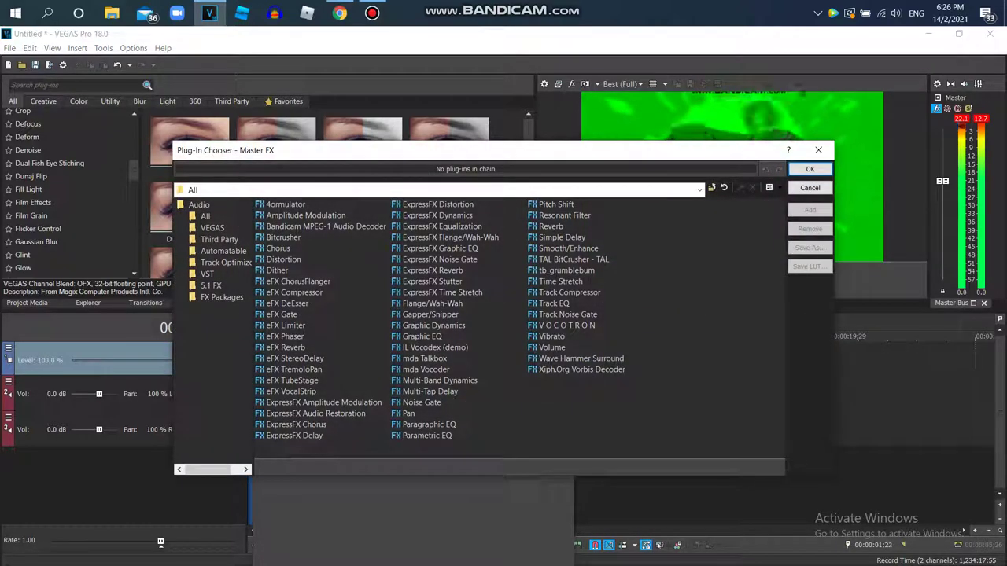
{"action": "key", "text": "Return"}
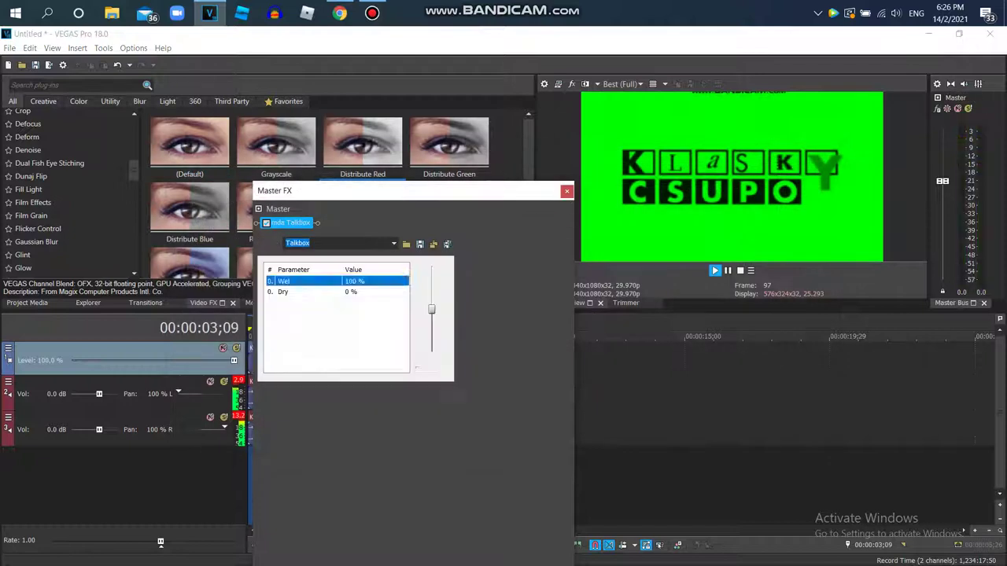
{"action": "key", "text": "space"}
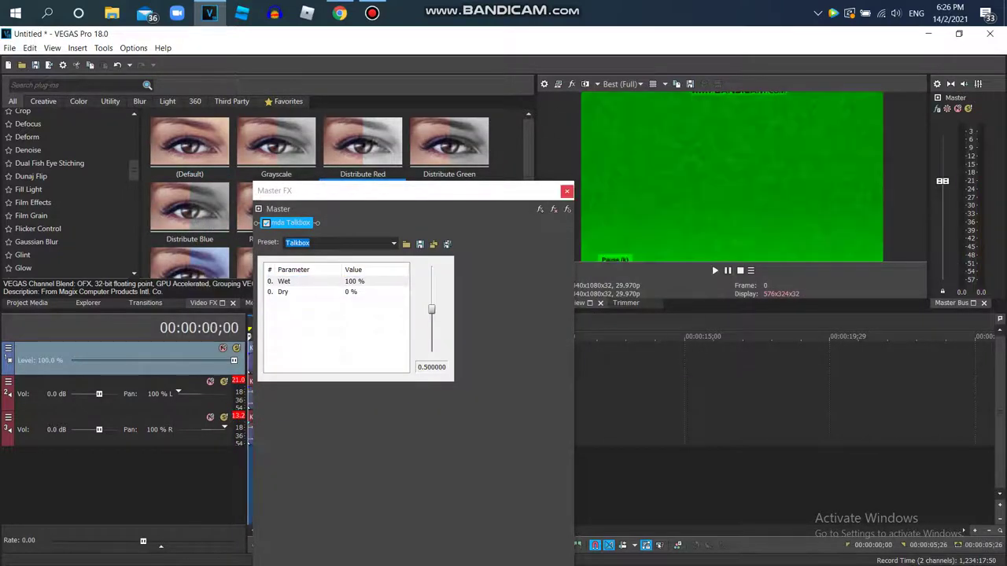
{"action": "key", "text": "Escape"}
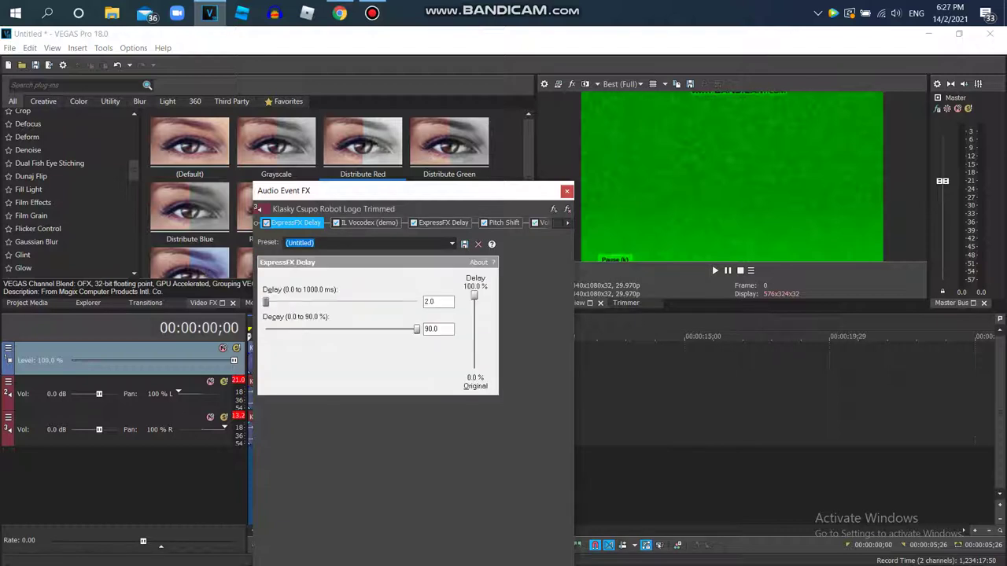
Set the right-panned event's Volume plug-in to -15 dB and play back the result.
{"action": "left_click", "coordinate": [543, 223]}
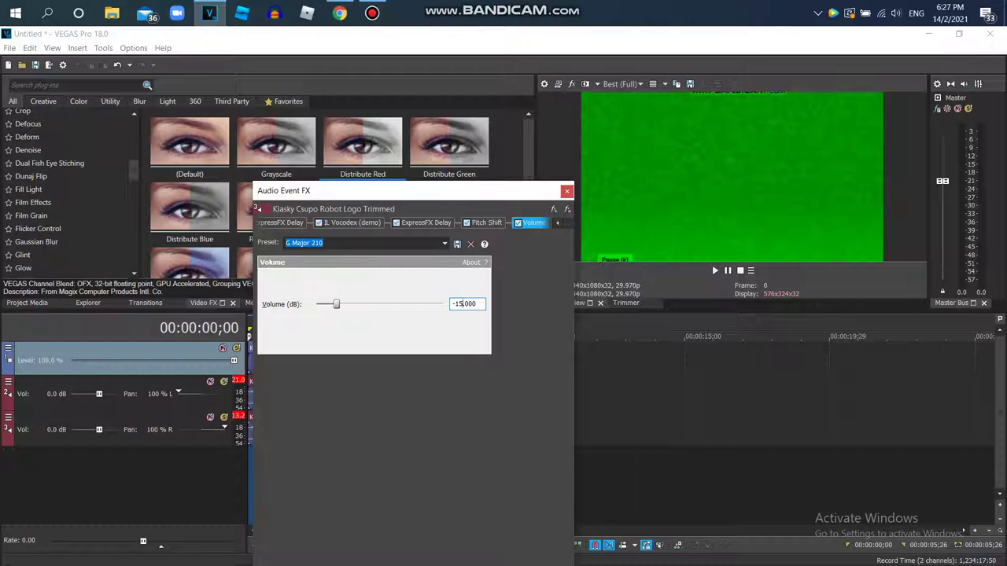
{"action": "key", "text": "Return"}
{"action": "key", "text": "space"}
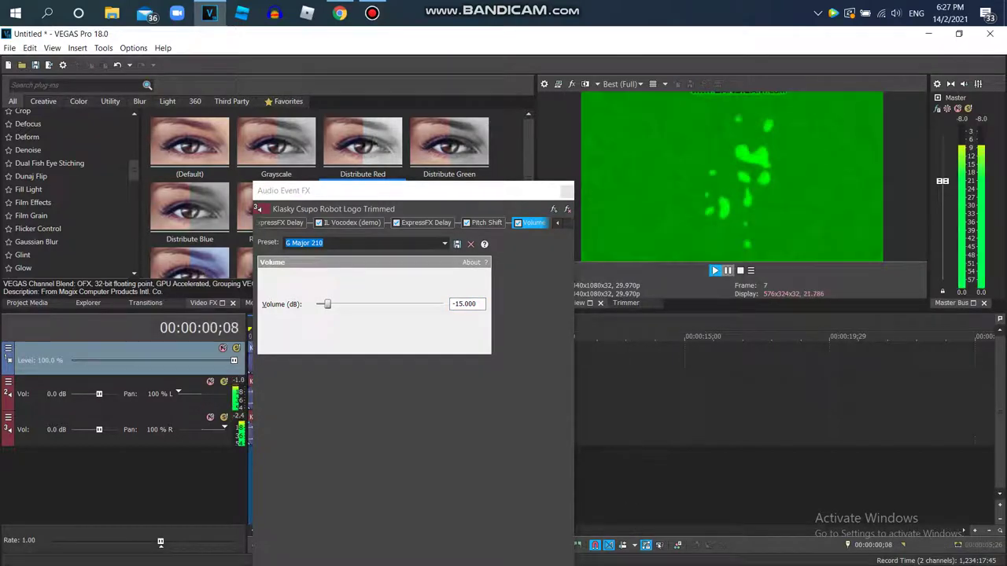
Set the right-panned event's Volume plug-in to -20 dB, preview the balance, and close the audio effects.
{"action": "double_click", "coordinate": [465, 304]}
{"action": "type", "text": "-20.000"}
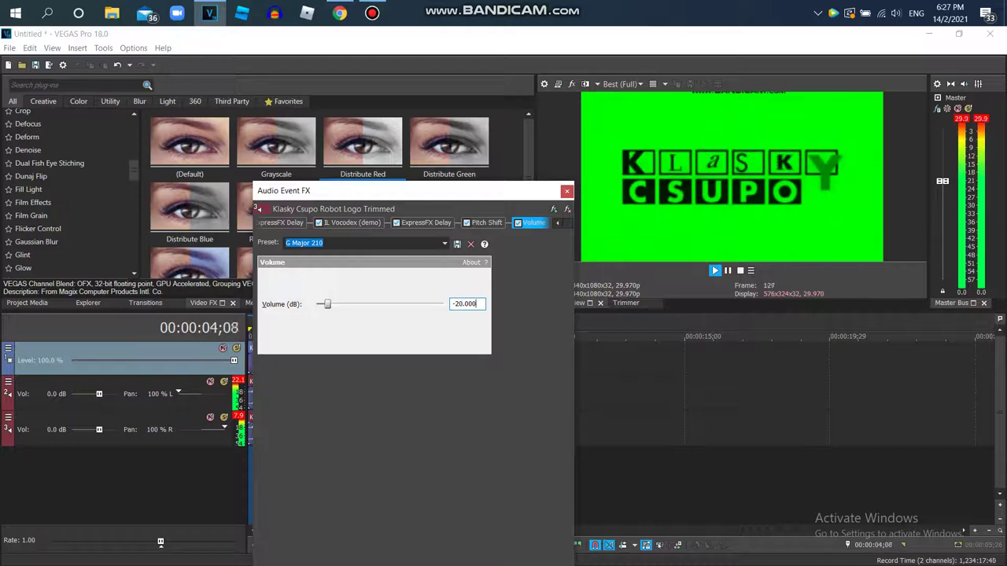
{"action": "key", "text": "Return"}
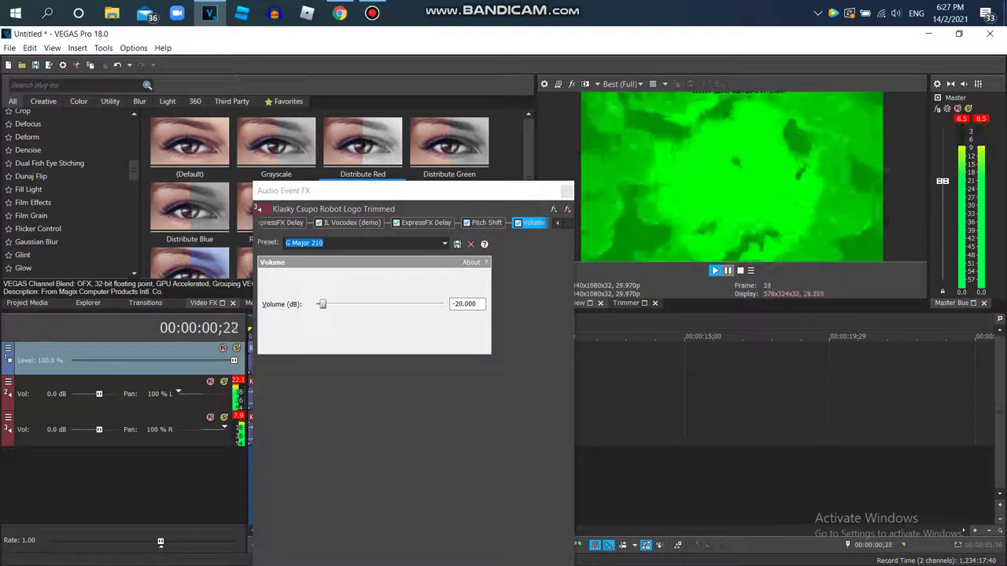
{"action": "left_click", "coordinate": [728, 269]}
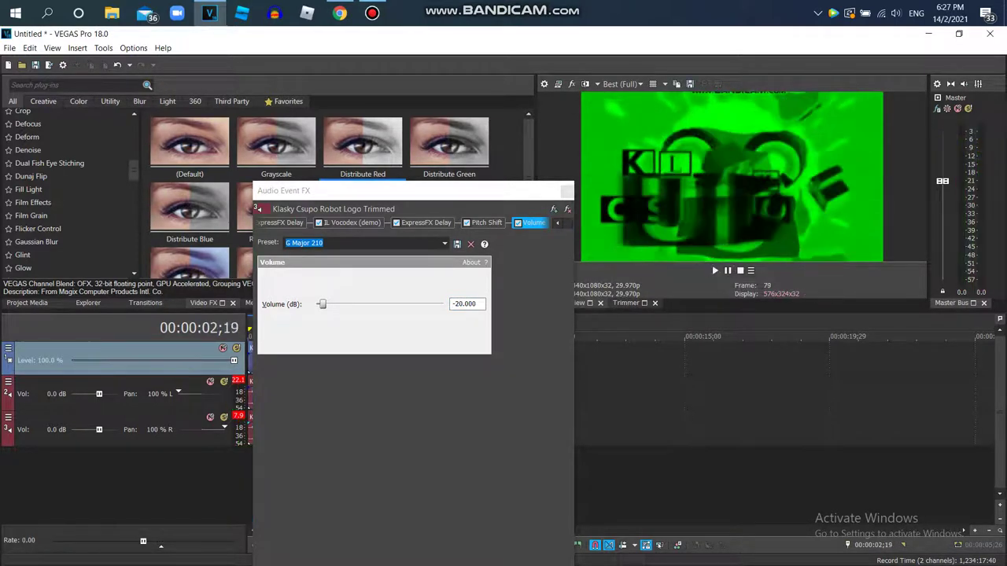
{"action": "left_click", "coordinate": [458, 303]}
{"action": "key", "text": "Return"}
{"action": "left_click", "coordinate": [566, 190]}
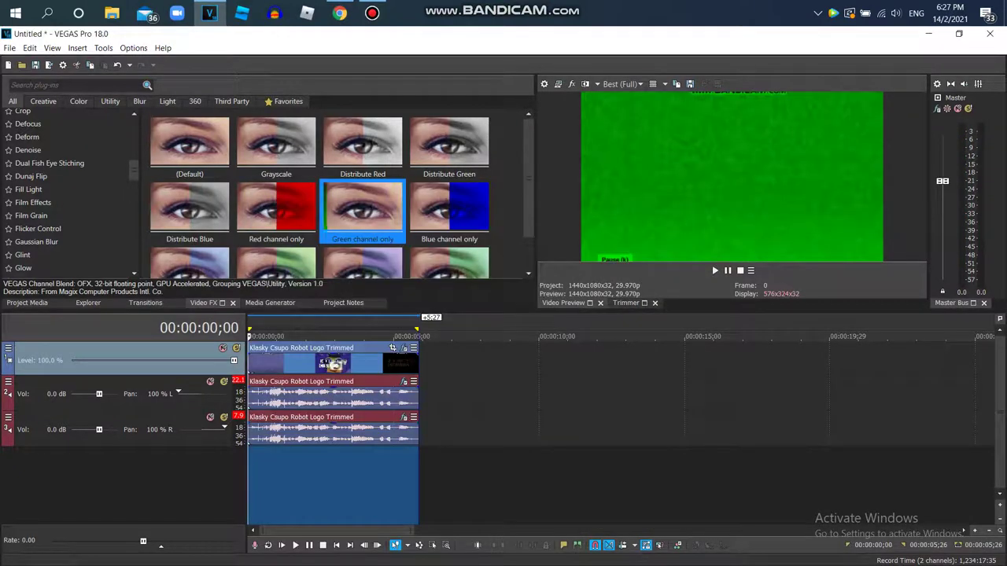
Play the project from the start to check the combined video and audio effects.
{"action": "left_click", "coordinate": [622, 472]}
{"action": "key", "text": "ctrl+z"}
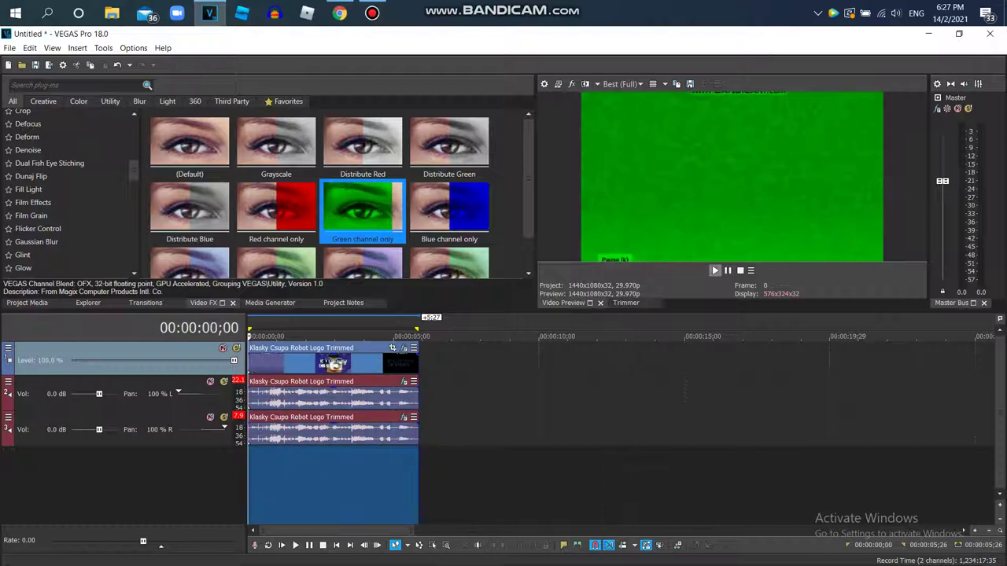
{"action": "key", "text": "space"}
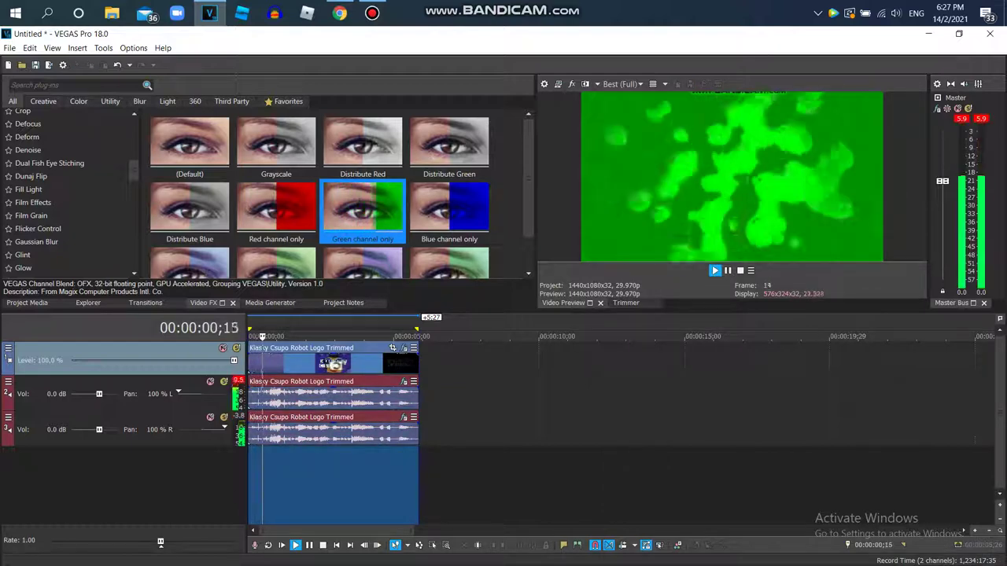